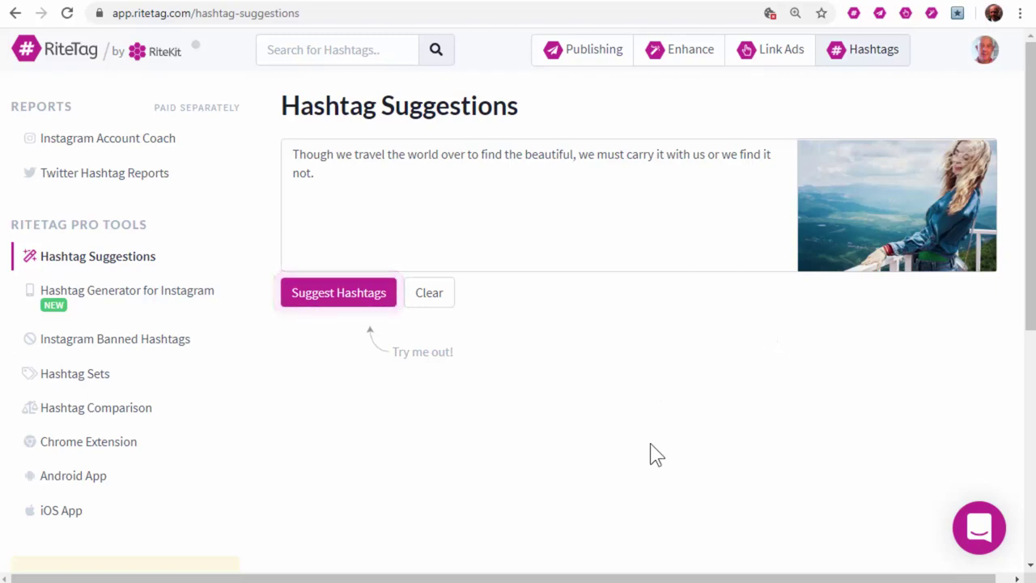
Generate RiteTag hashtags such as #traveltheworld, #mountain and #beauty for the travel quote and mountain photo
click(341, 298)
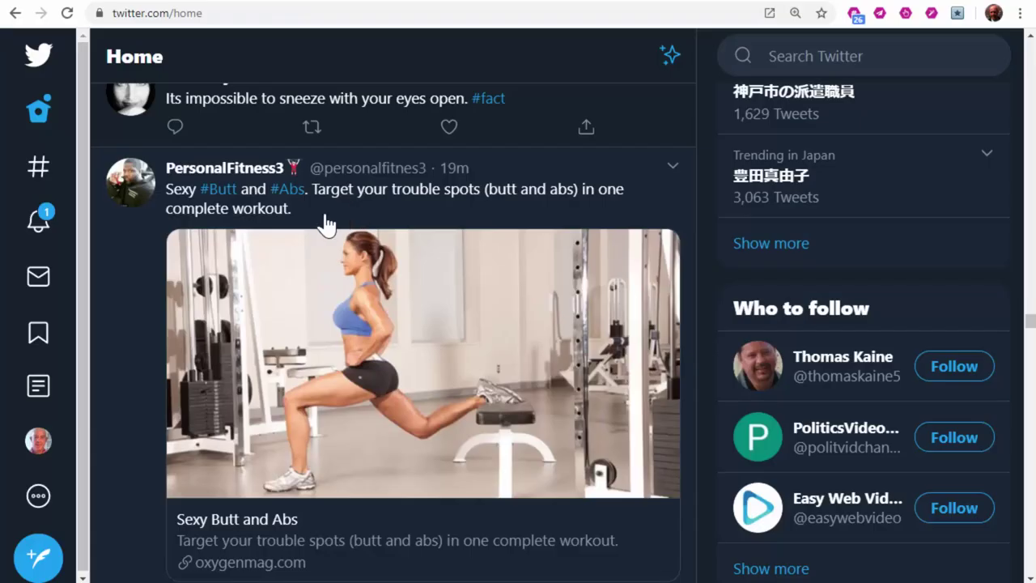
Generate hashtags (#abs, #fitness, #workout) from the selected fitness tweet text, then close the suggestions
drag(293, 208, 165, 200)
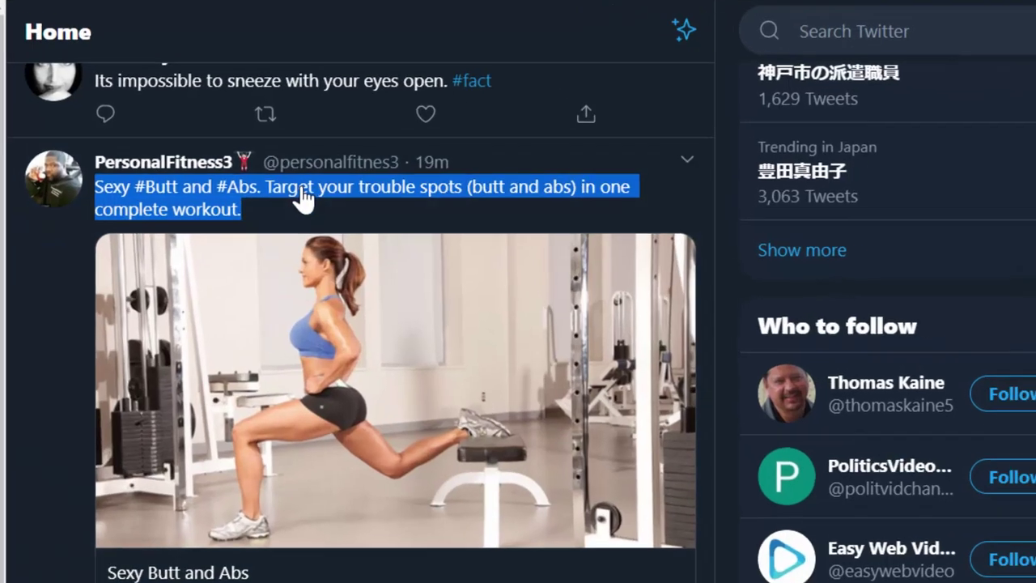
right_click(303, 198)
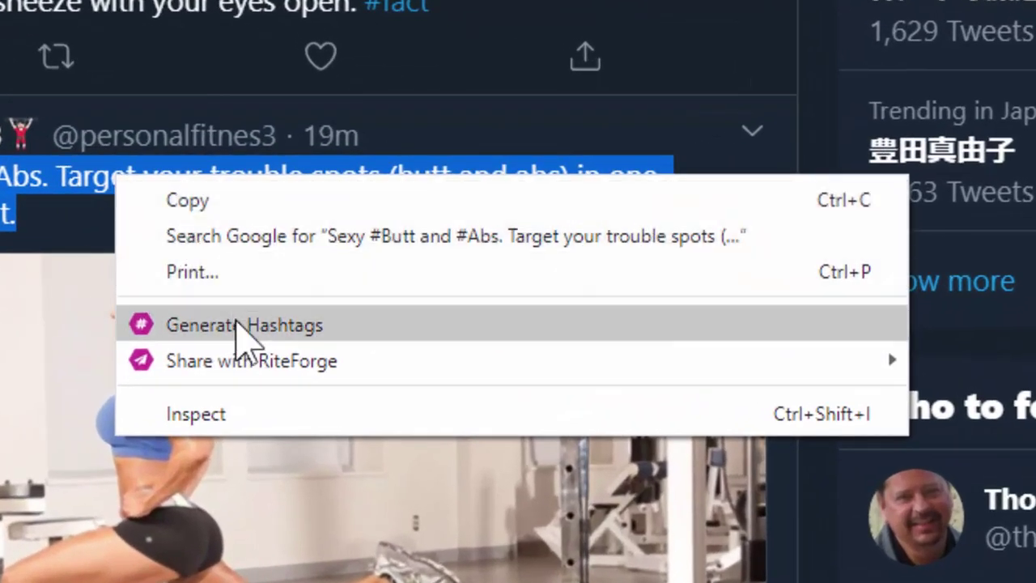
click(243, 324)
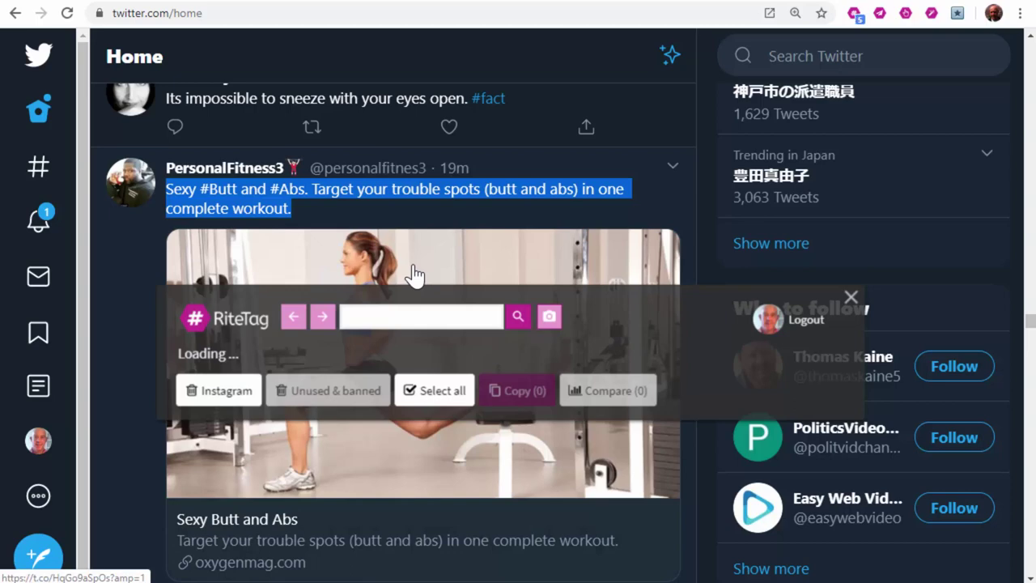
click(850, 298)
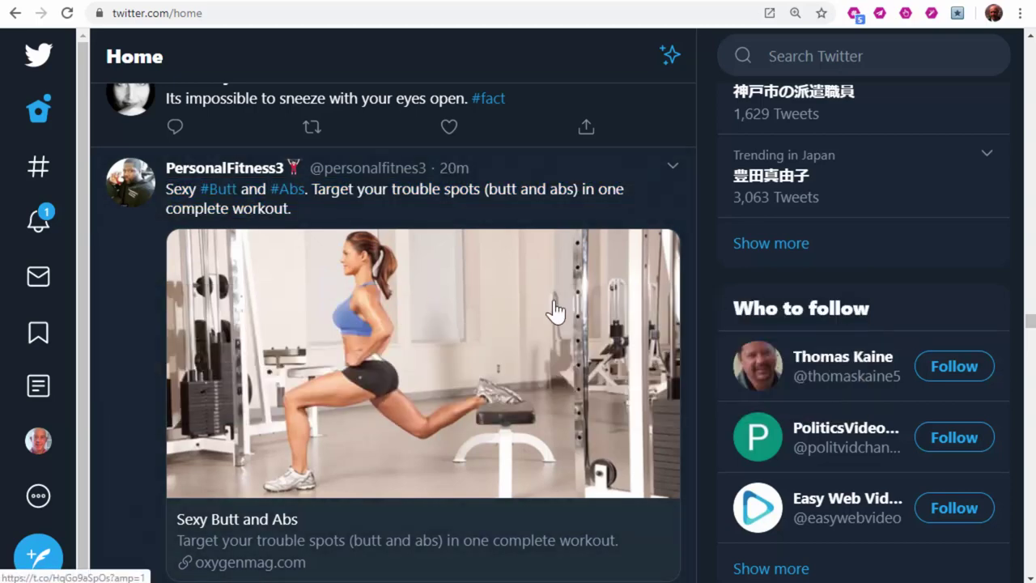
Copy 21 hashtags suggested from the workout photo, excluding #humanleg, #thigh, #leg, #shoulder and #shoulders
right_click(368, 296)
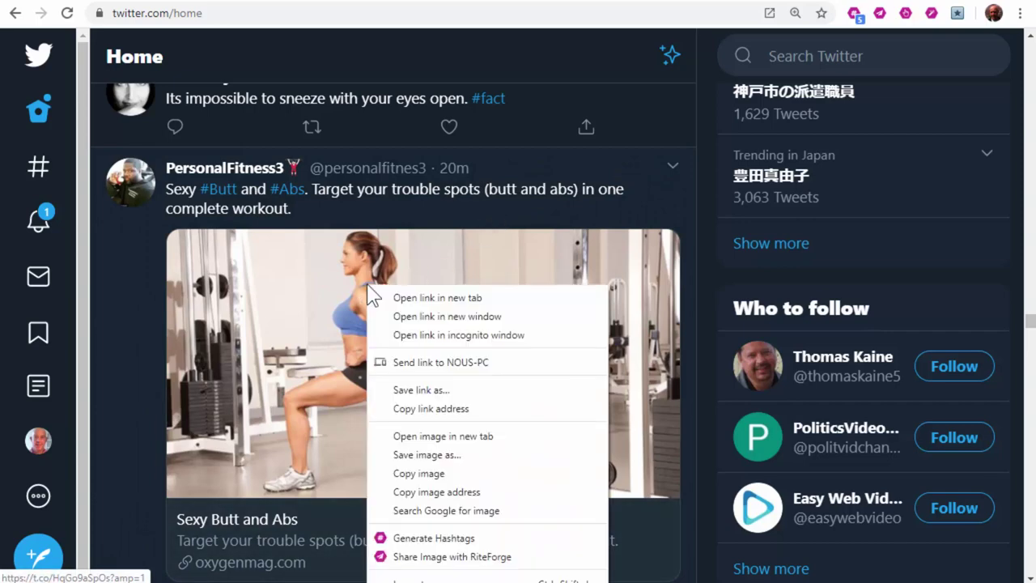
click(435, 538)
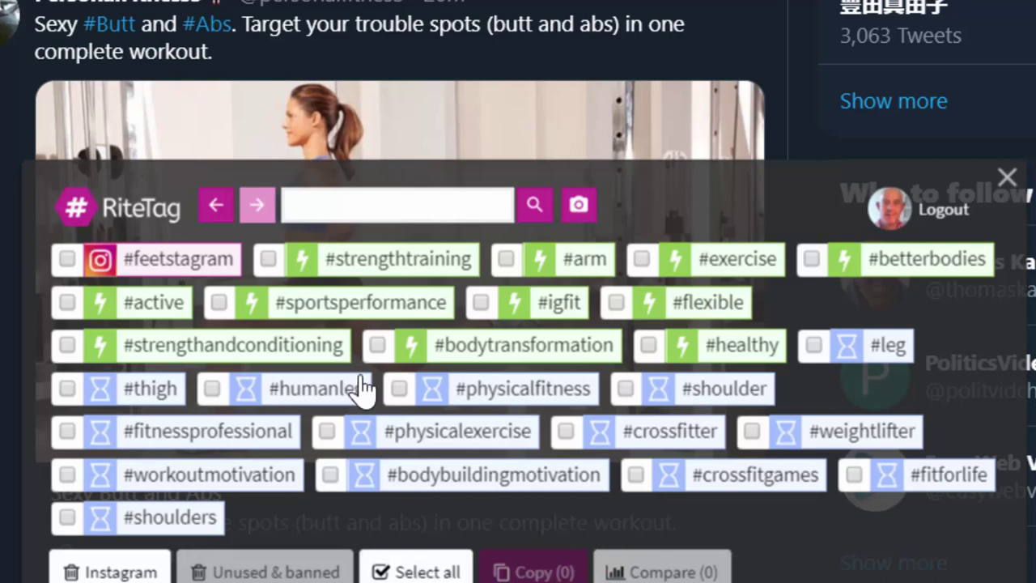
click(405, 571)
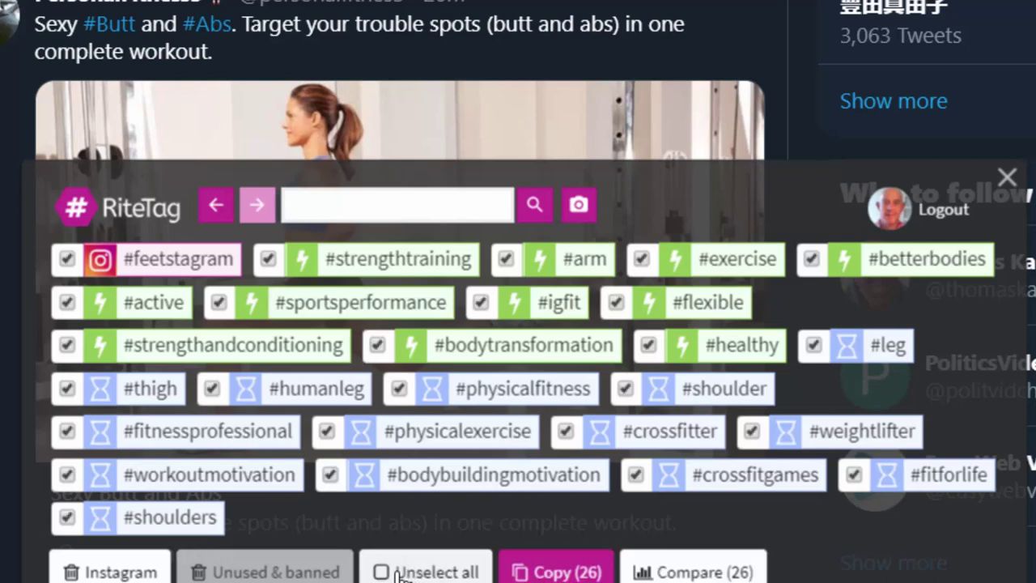
click(212, 388)
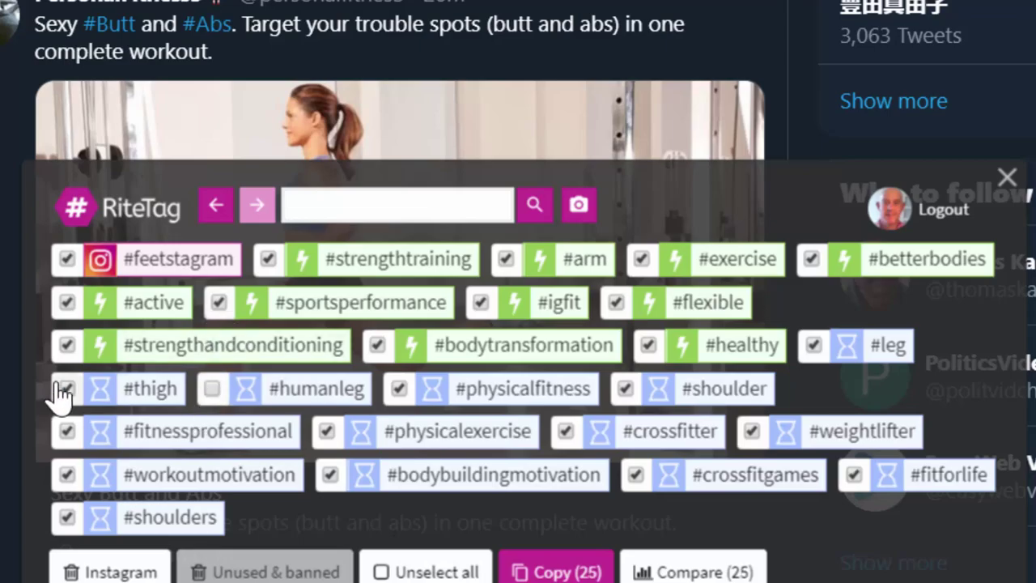
click(188, 445)
click(582, 445)
click(715, 414)
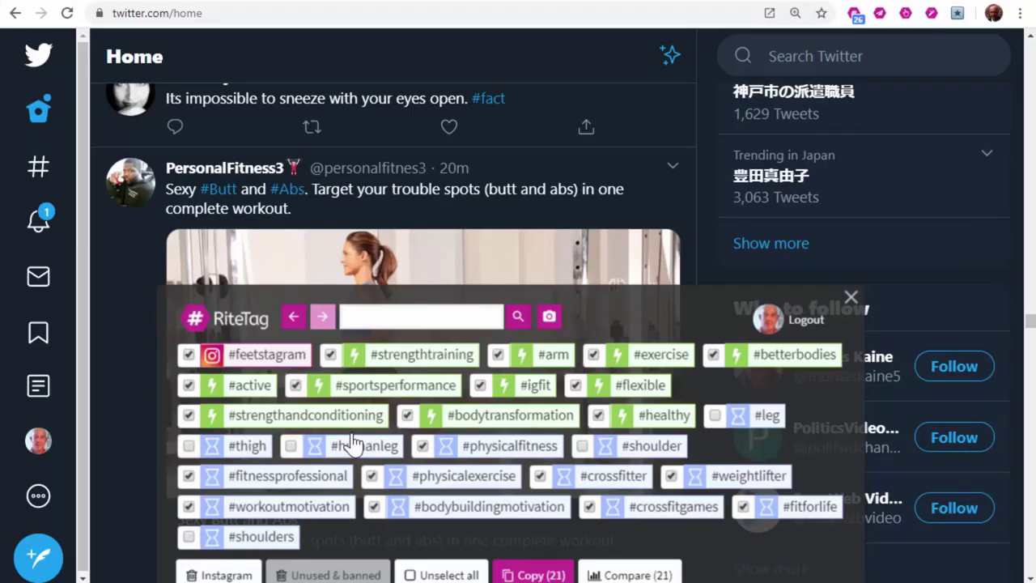
click(532, 574)
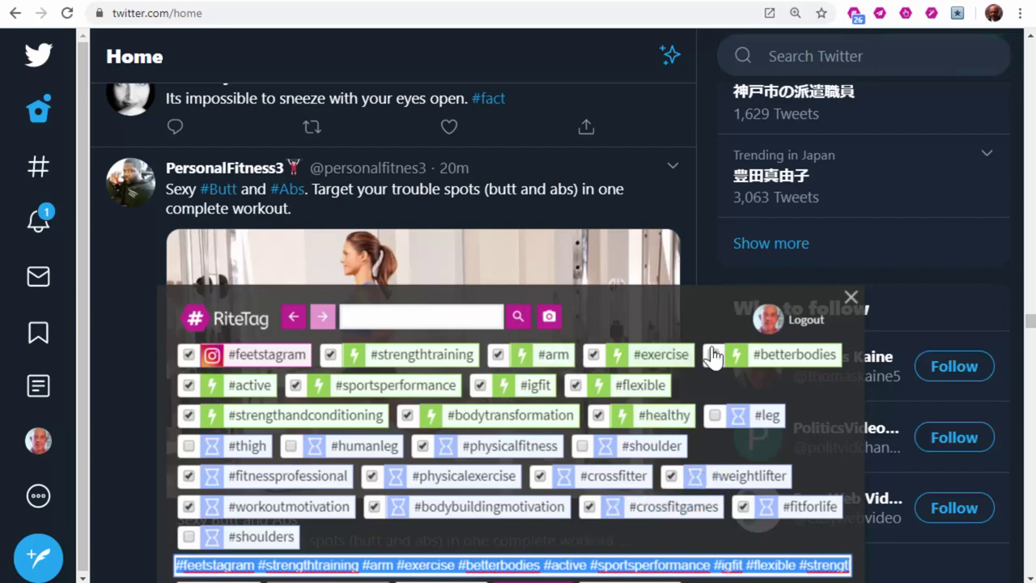
click(850, 300)
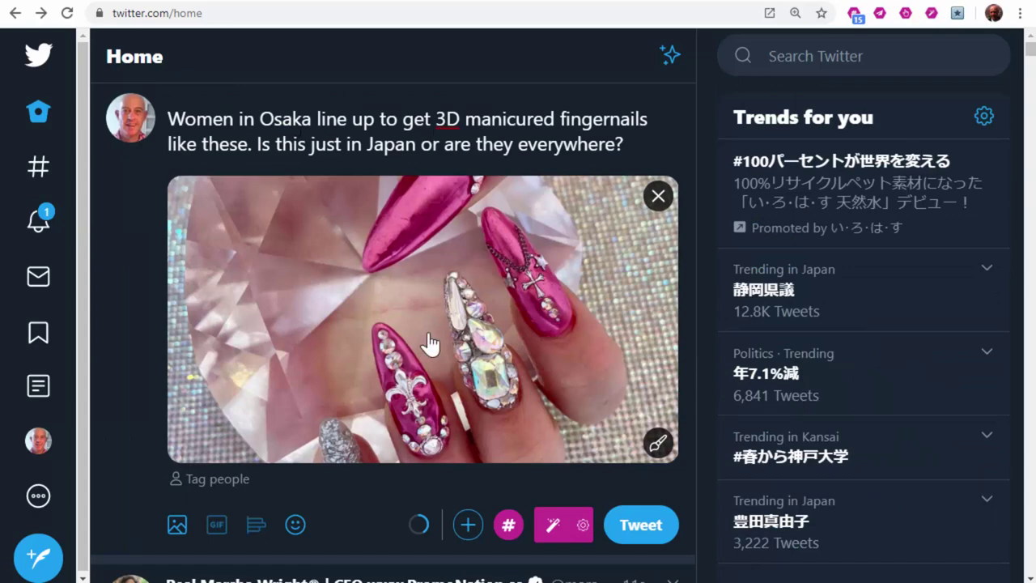
click(508, 526)
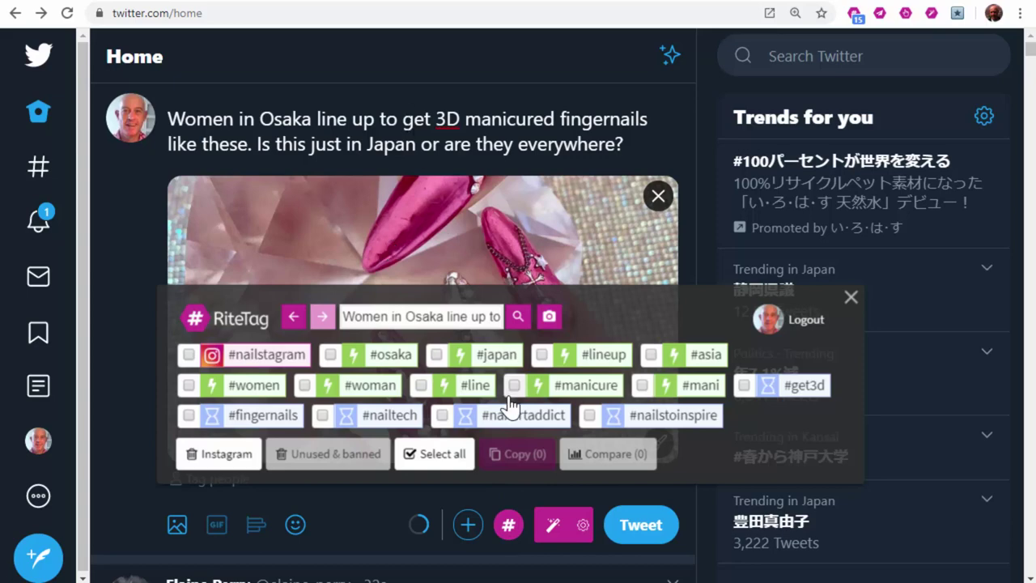
click(851, 298)
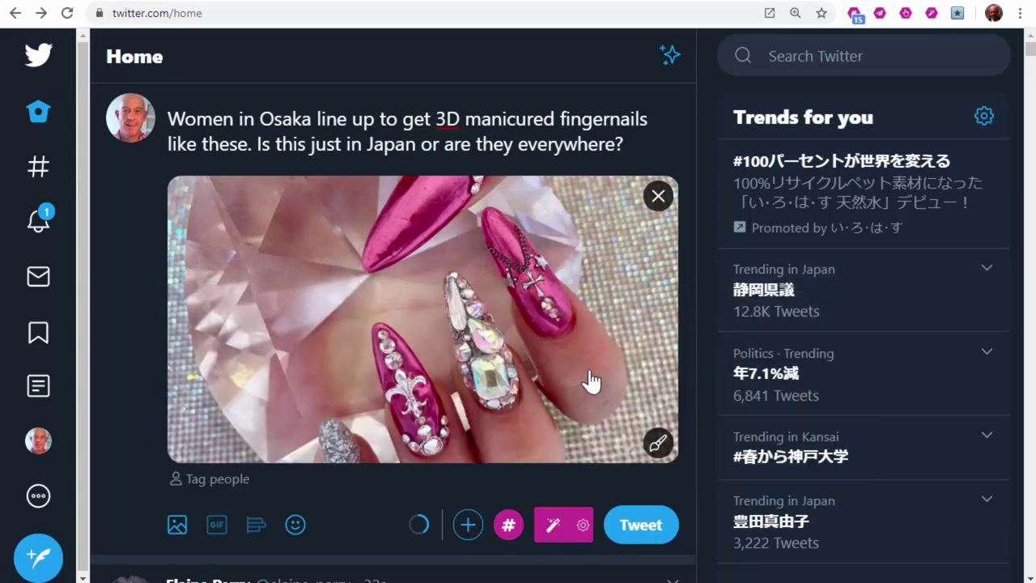
drag(628, 144, 113, 126)
right_click(303, 120)
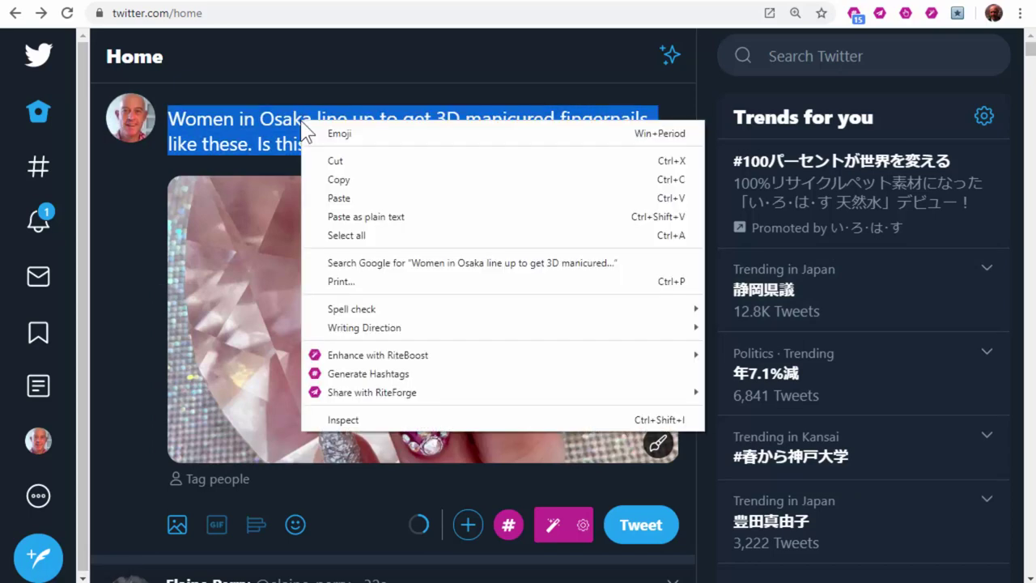
click(368, 374)
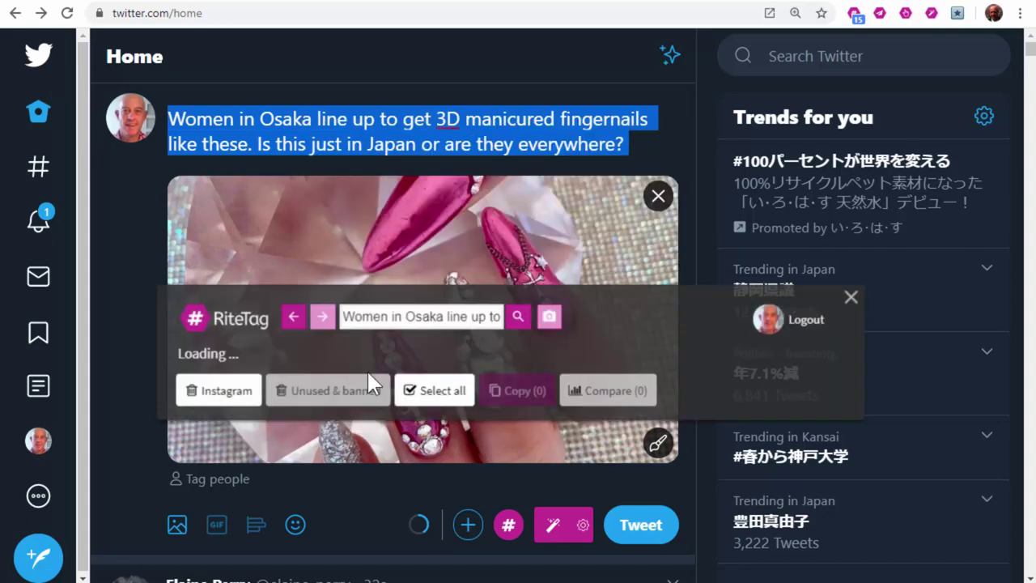
click(400, 283)
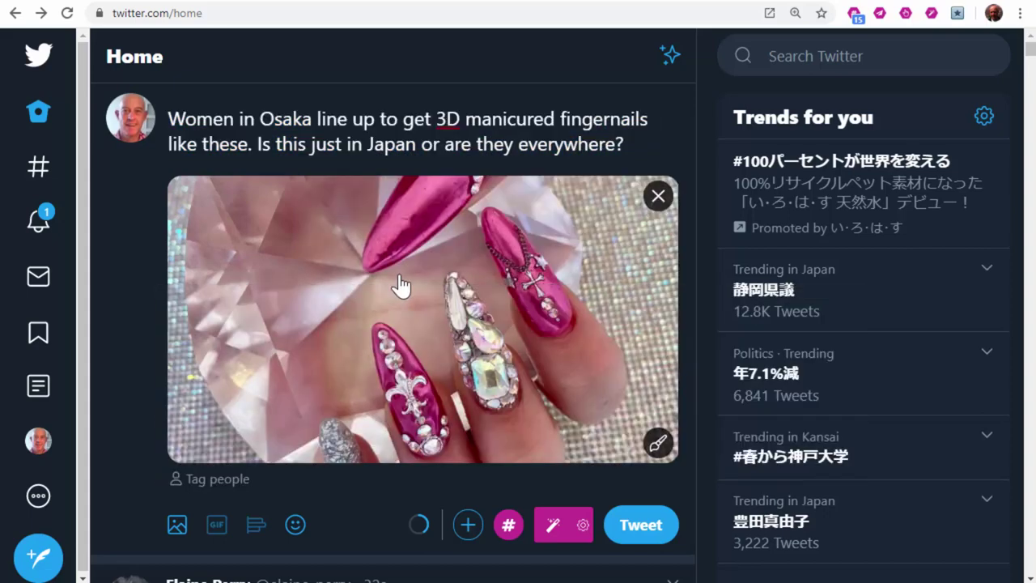
Generate 30 hashtags from the nail photo, drop the Instagram-only ones, then clear the selection
right_click(400, 285)
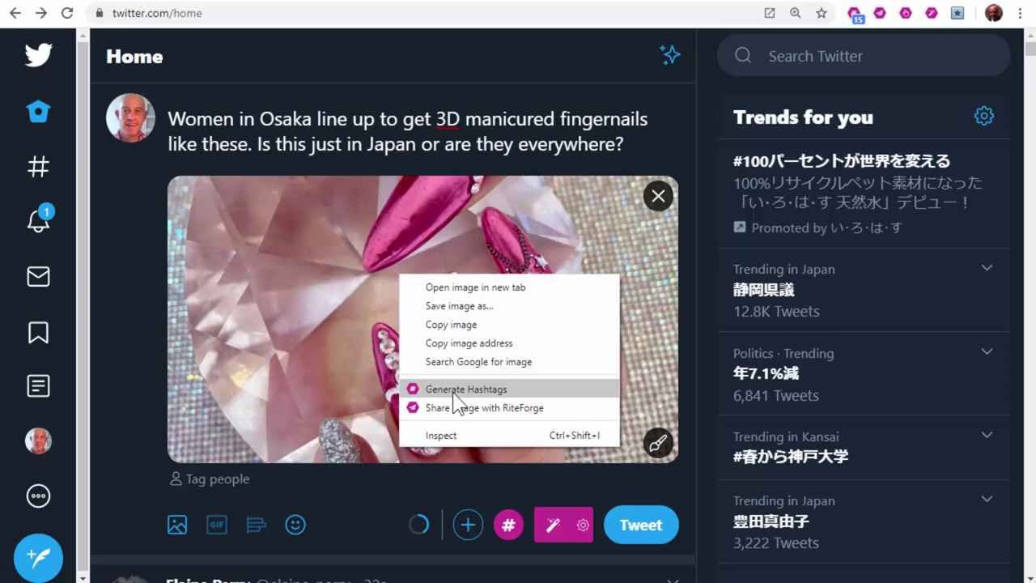
click(459, 390)
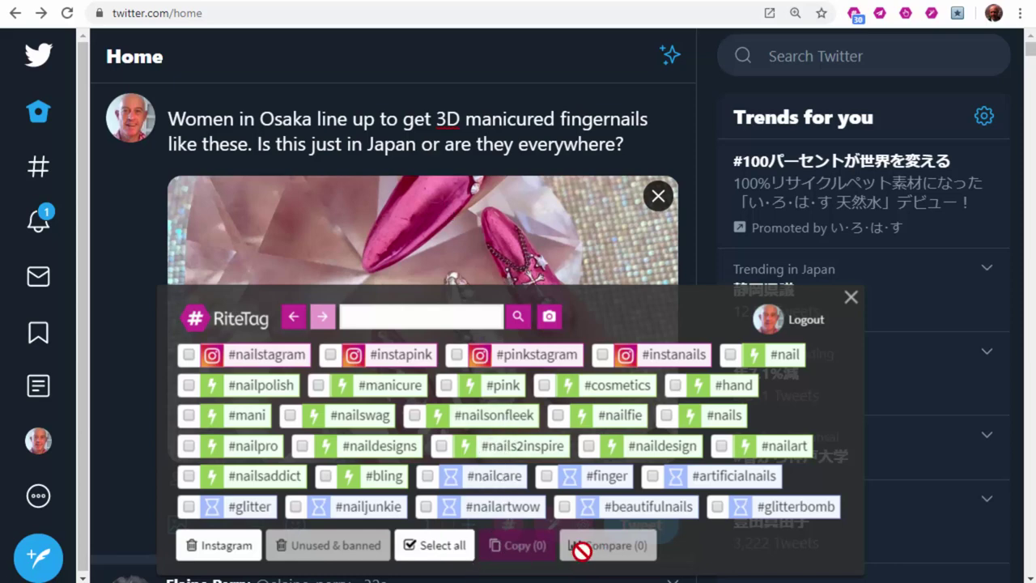
click(452, 548)
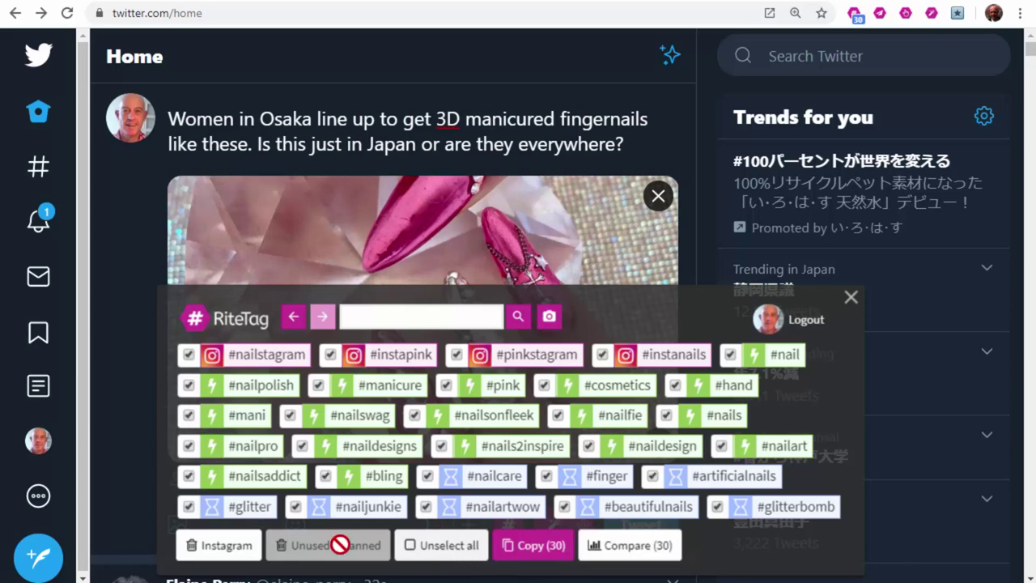
click(222, 547)
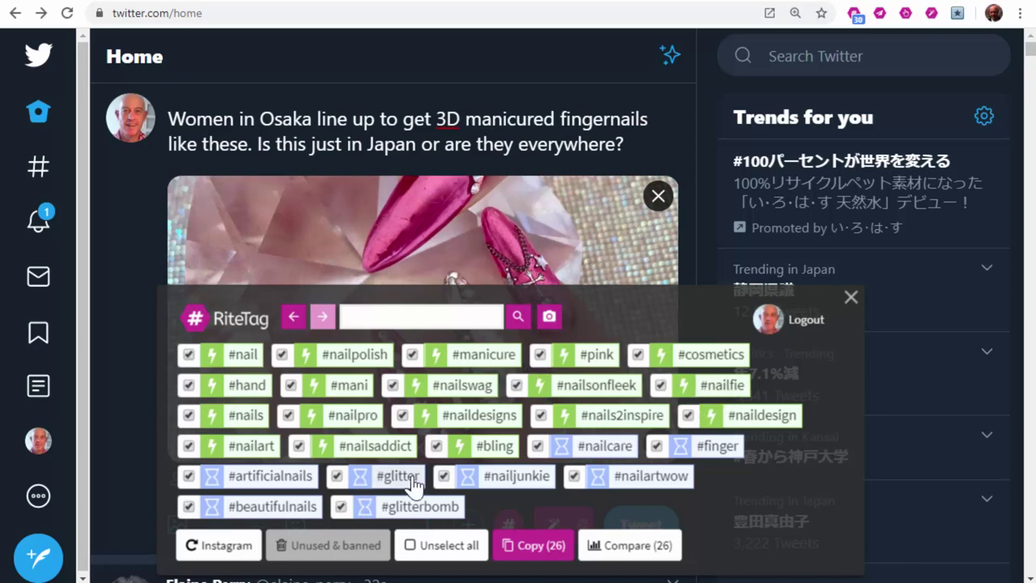
click(441, 544)
Paste #nailsonfleek, #naildesign, #nailjunkie, #nailartwow, #beautifulnails and #glitterbomb into the tweet draft
click(516, 385)
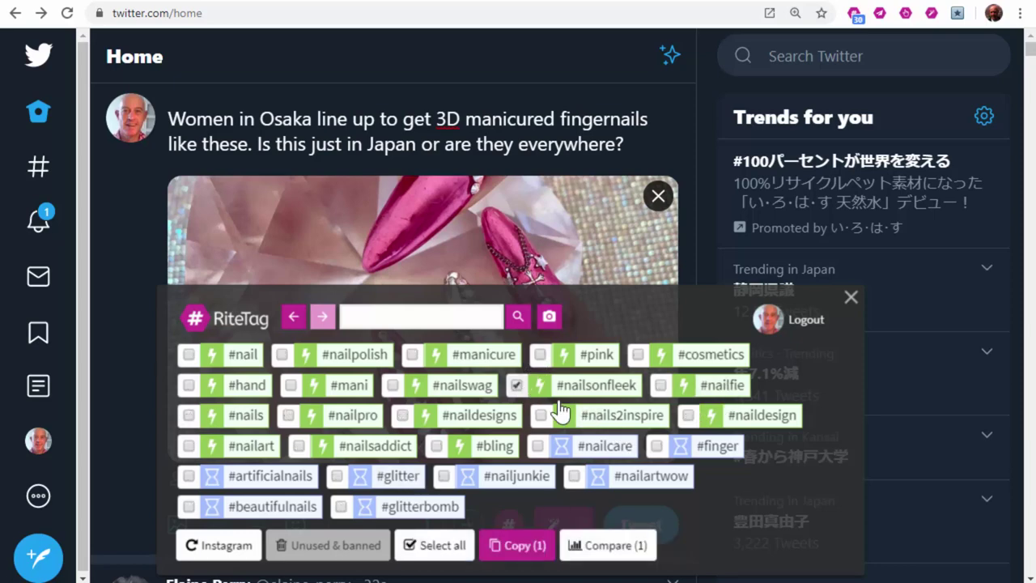
click(444, 476)
click(340, 506)
click(188, 507)
click(574, 476)
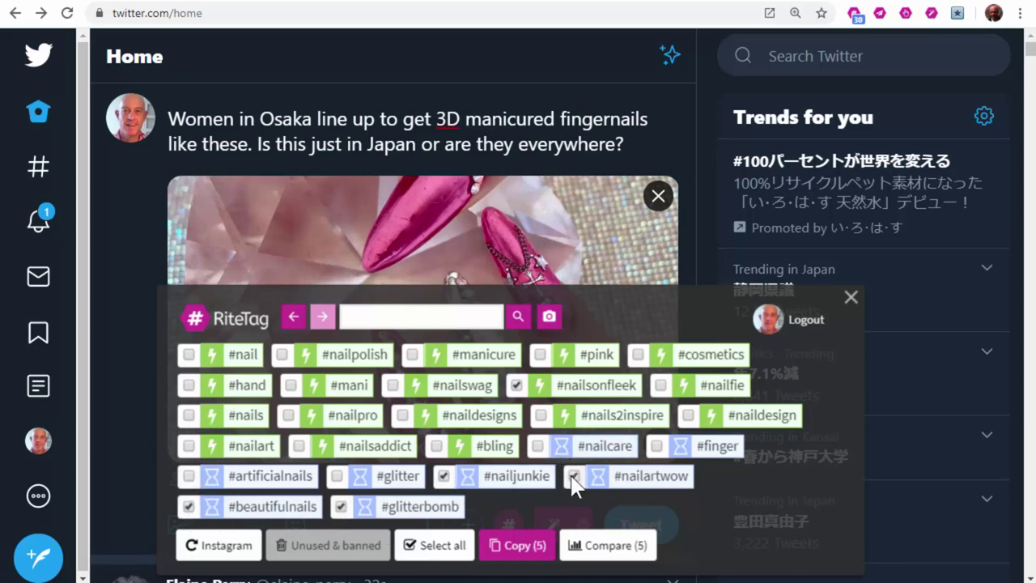
click(688, 415)
click(517, 545)
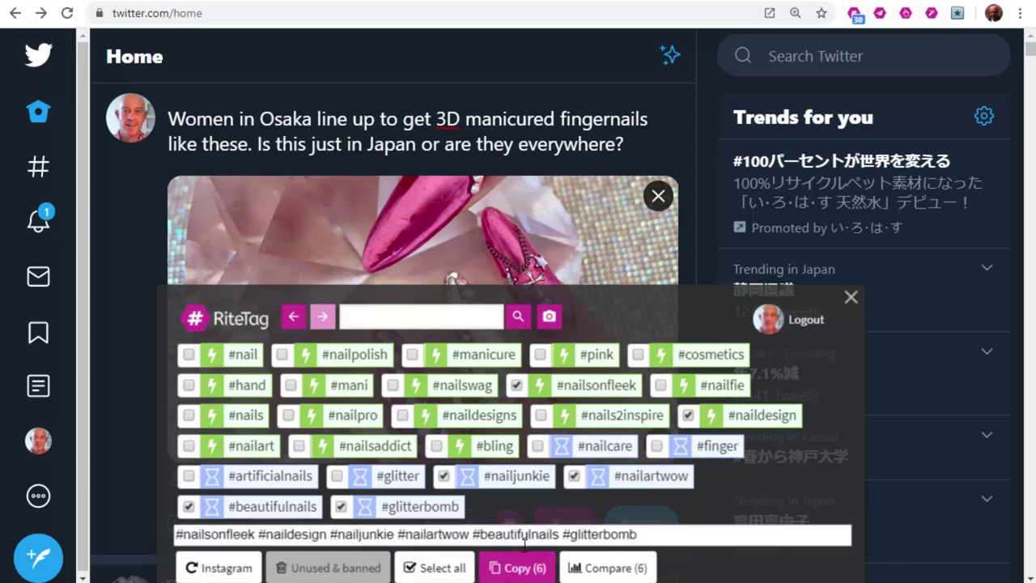
click(850, 297)
key(ctrl+v)
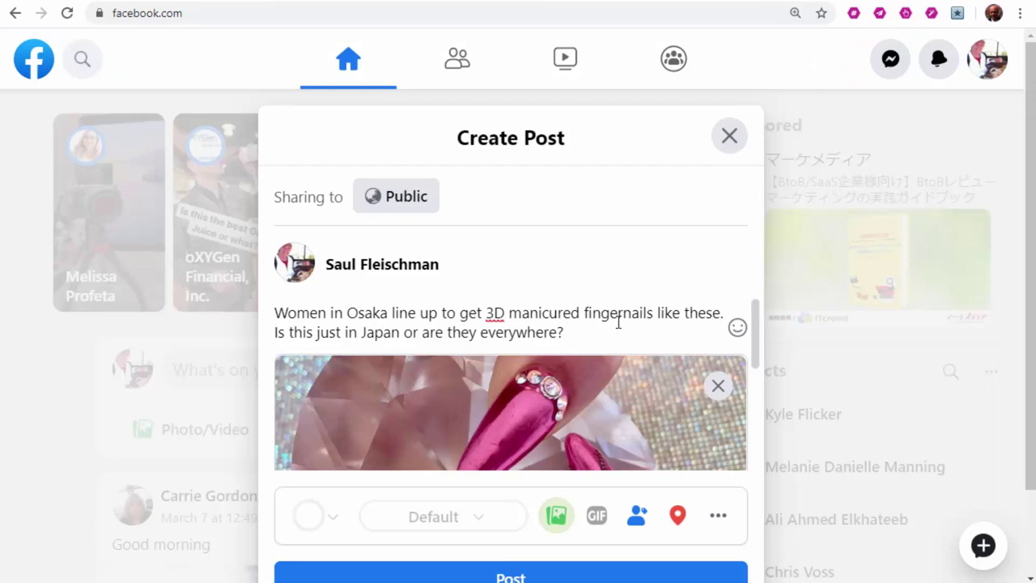
Generate hashtags for the Facebook post's nail photo and compare all 30 suggestions
scroll(571, 342, down, 2)
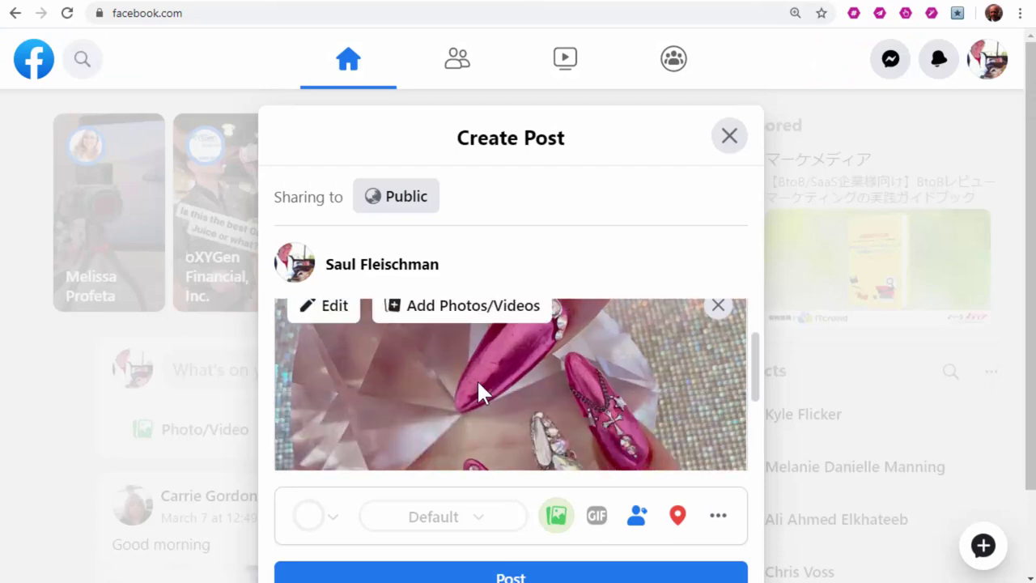
right_click(456, 379)
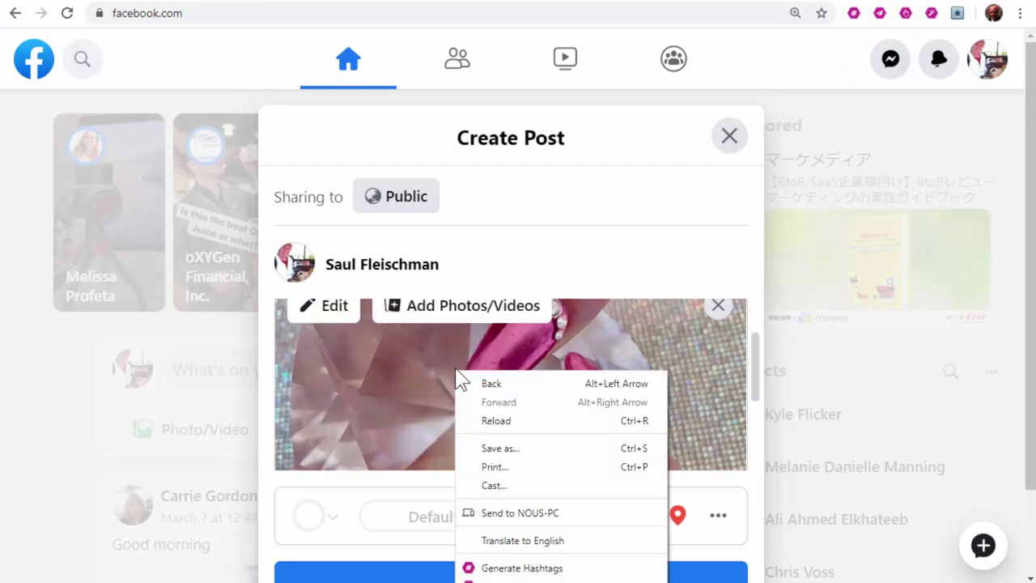
click(522, 567)
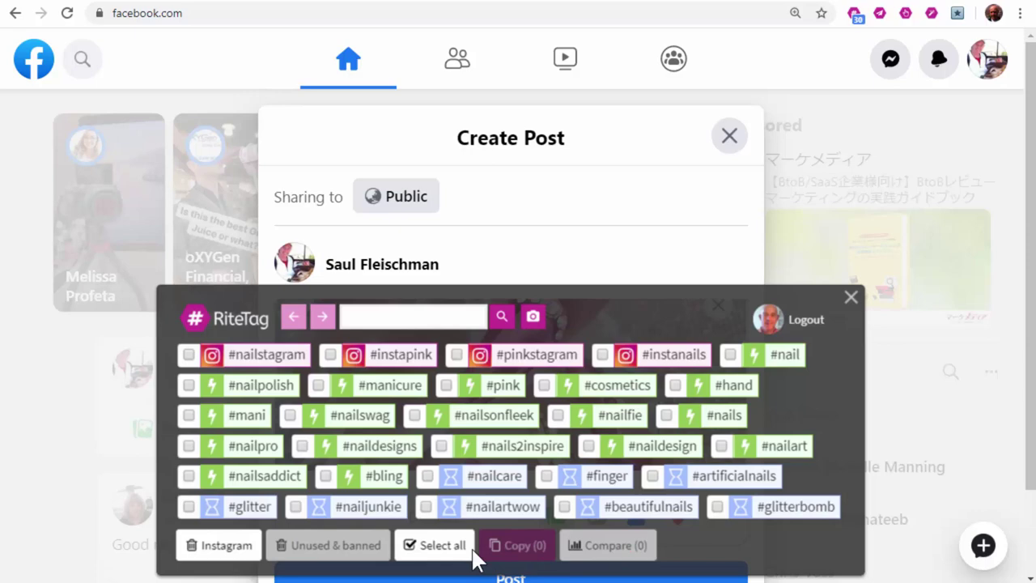
click(445, 547)
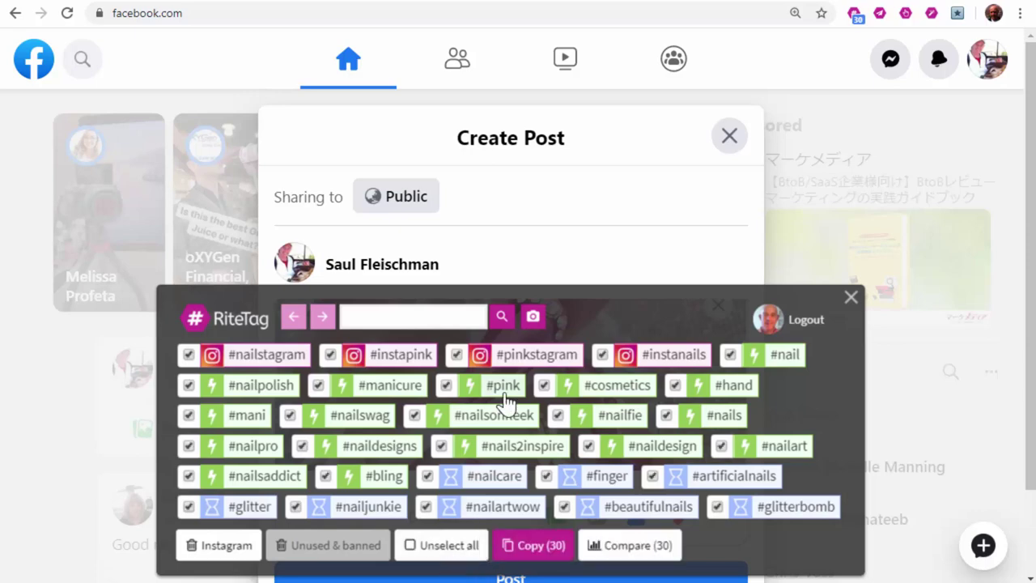
click(668, 544)
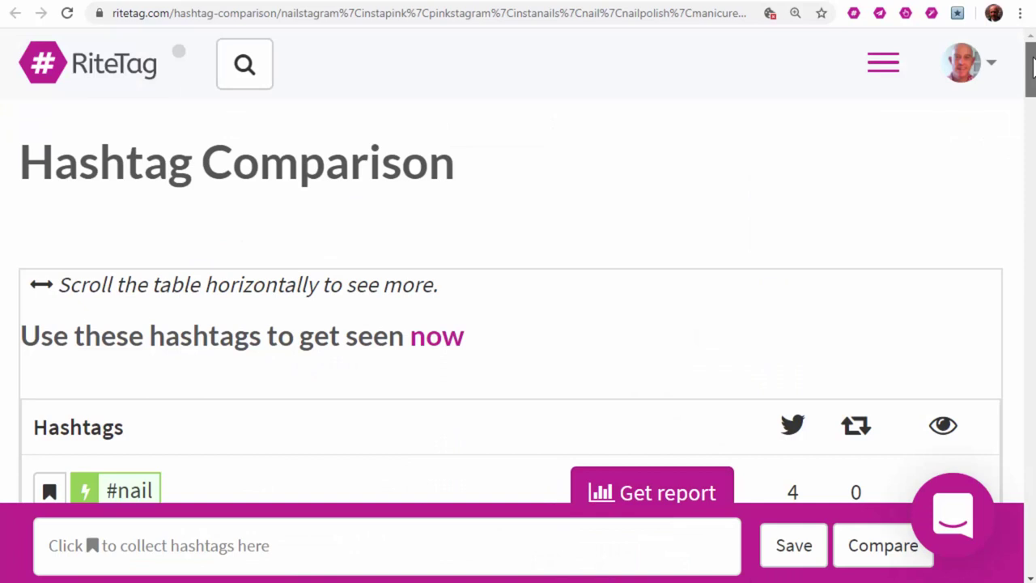
Bookmark #nailswag and #mani in the comparison table and save them to the collection
scroll(1031, 69, down, 3)
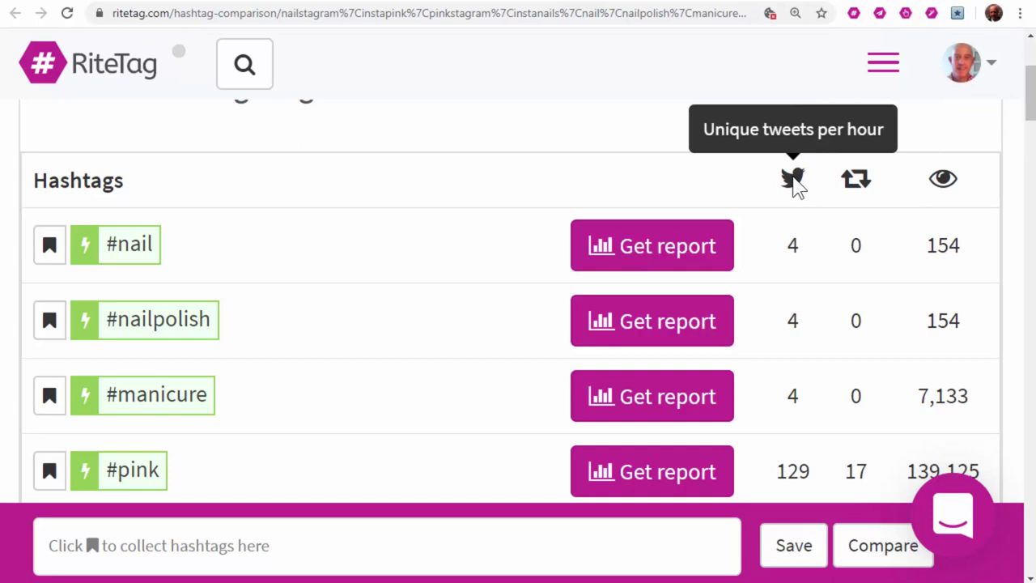
scroll(793, 388, down, 4)
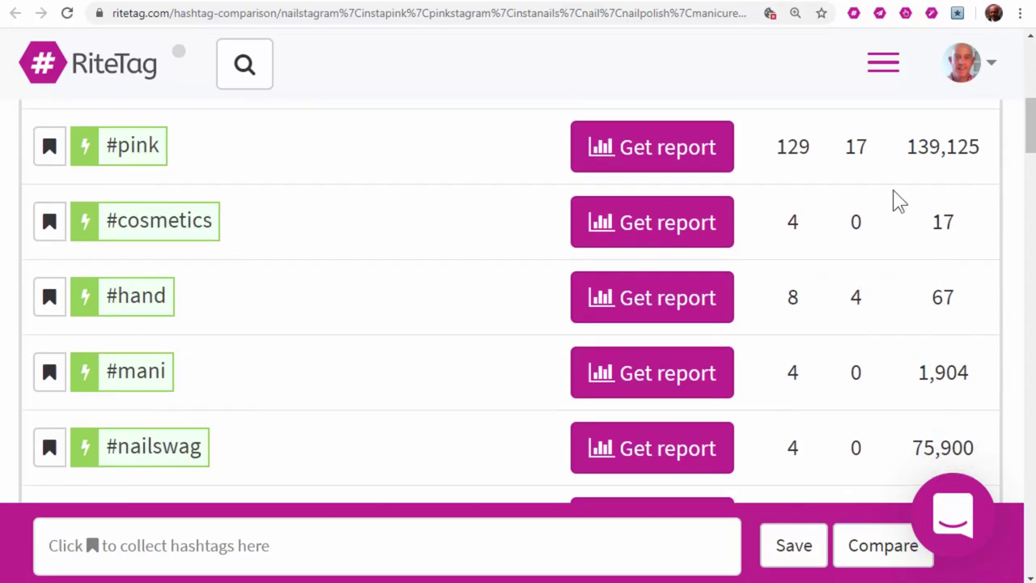
click(50, 452)
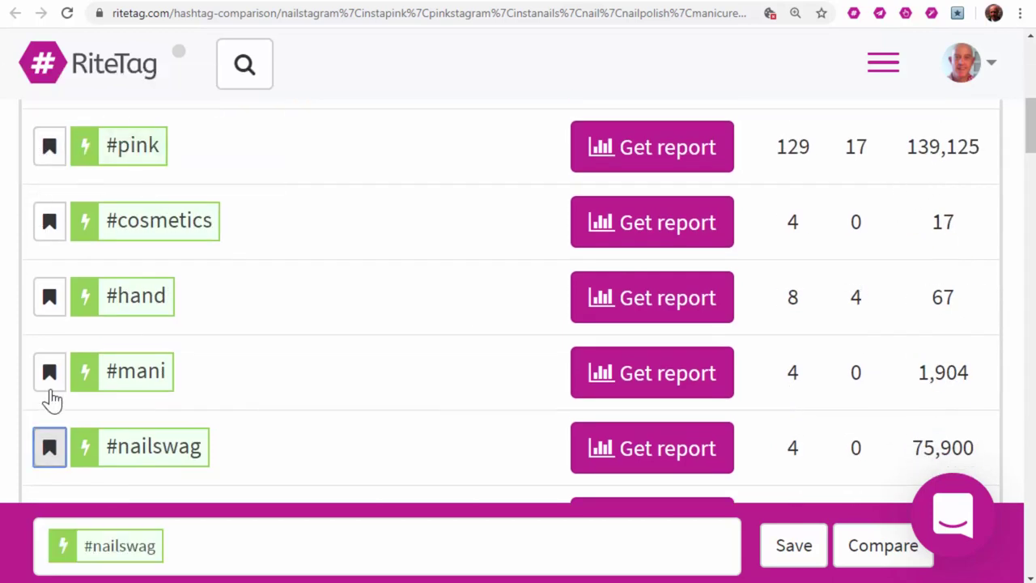
click(50, 374)
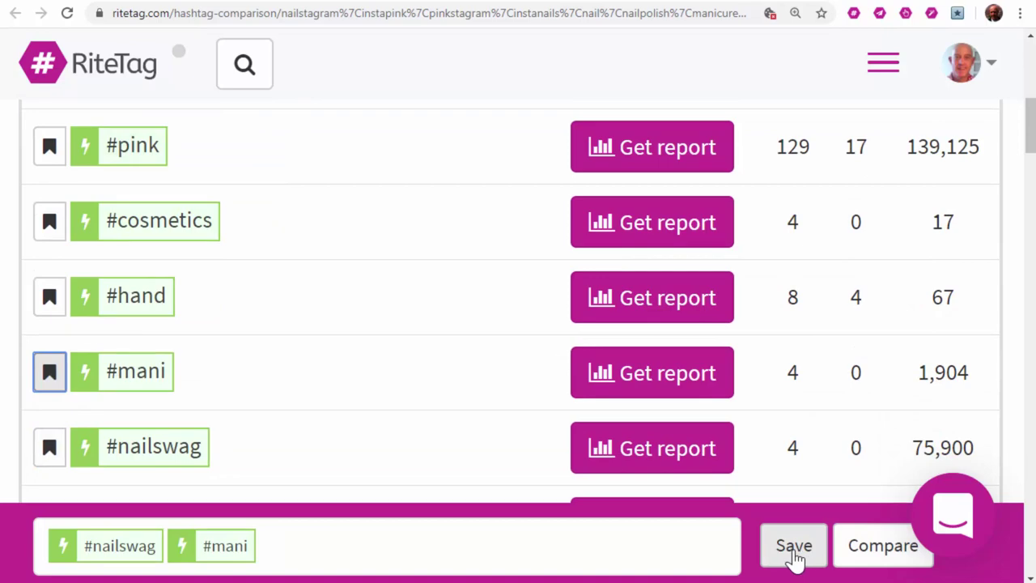
click(46, 3)
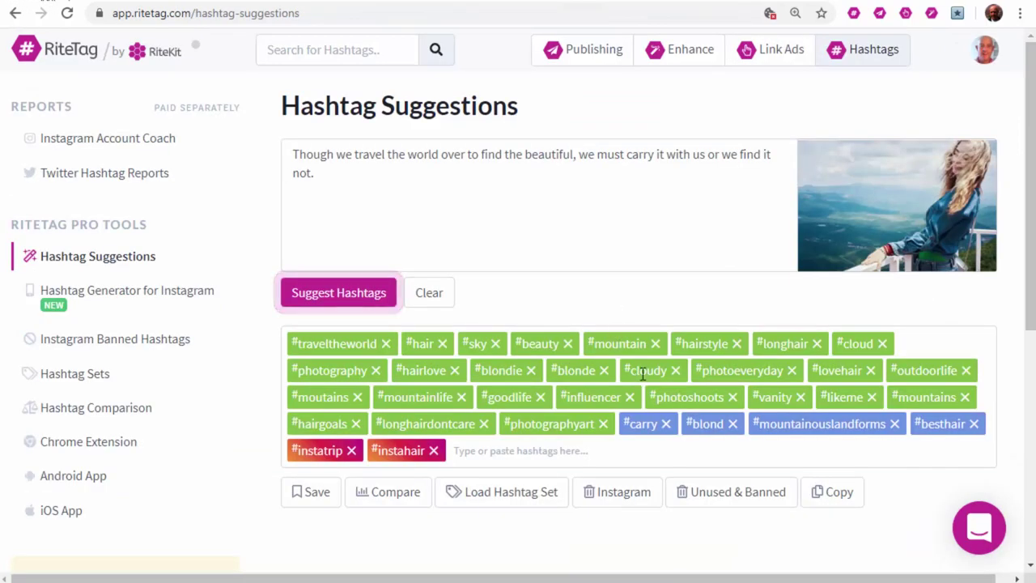
scroll(134, 443, down, 2)
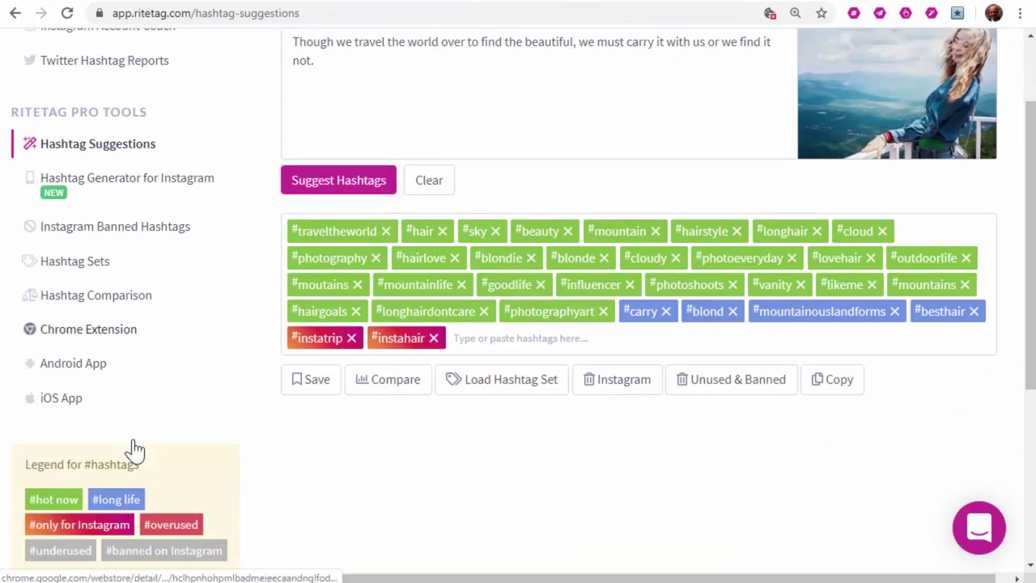
Open Hashtag Sets in the RiteTag sidebar to review the saved sets
click(76, 230)
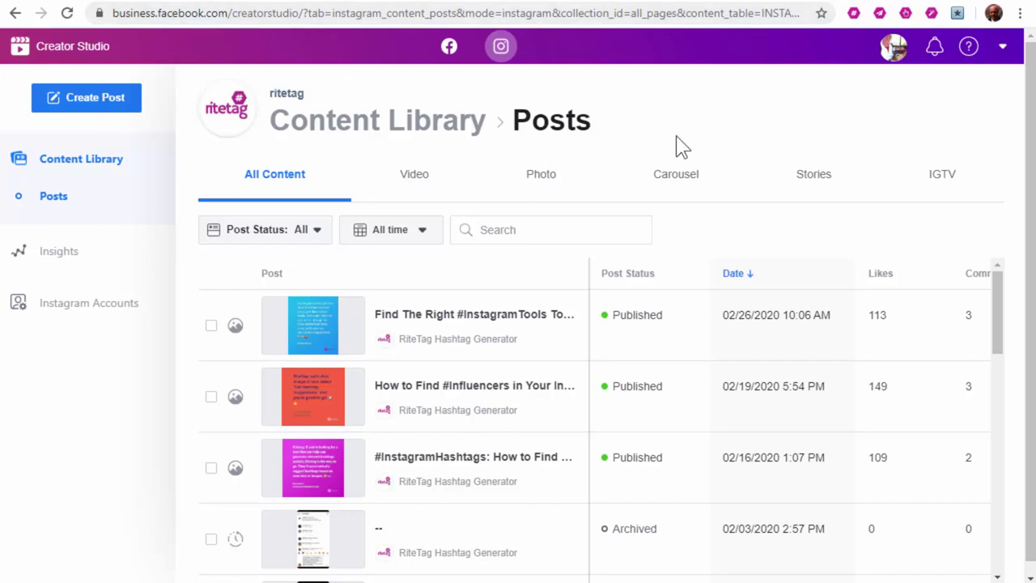
Create an Instagram feed post with the pasted Osaka nail caption, uploaded photo, and RiteTag cross-posting ticked
click(86, 101)
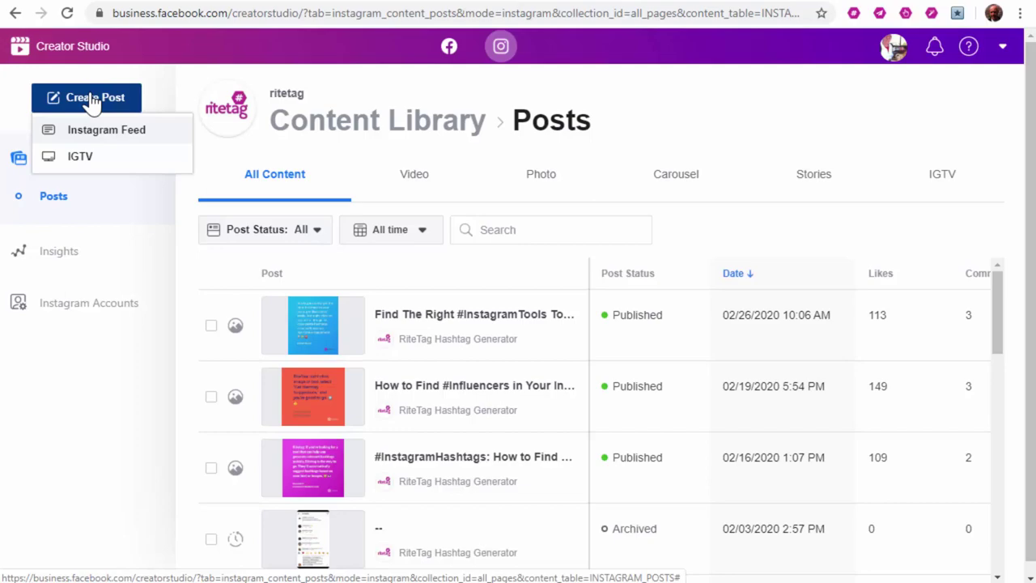
click(85, 131)
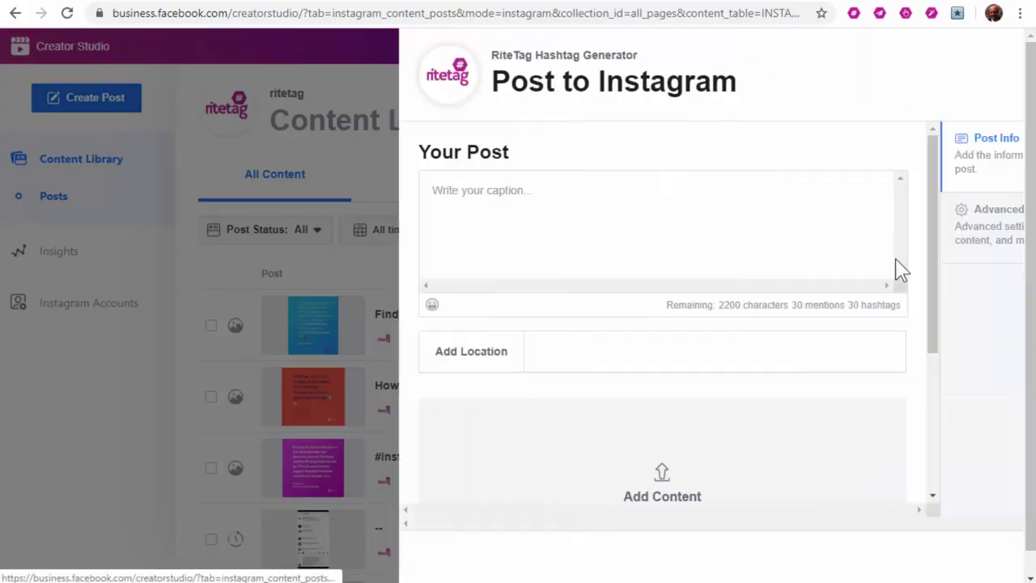
key(ctrl+v)
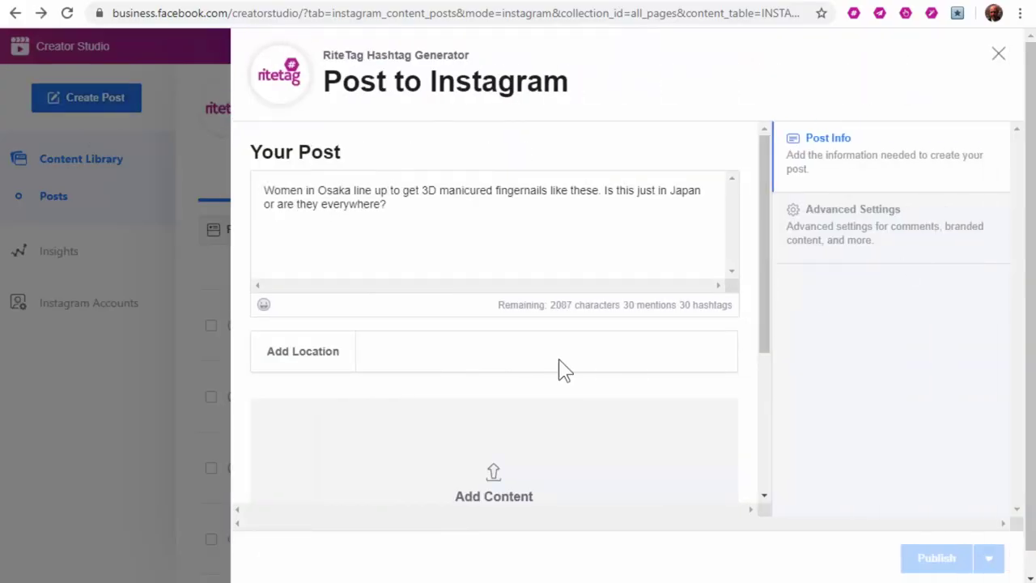
scroll(518, 340, down, 3)
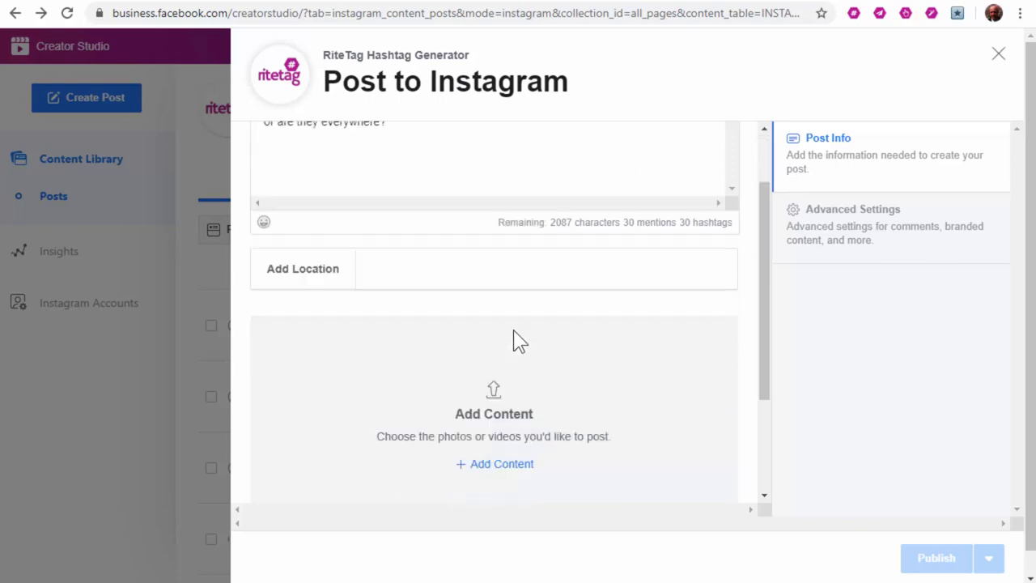
click(501, 308)
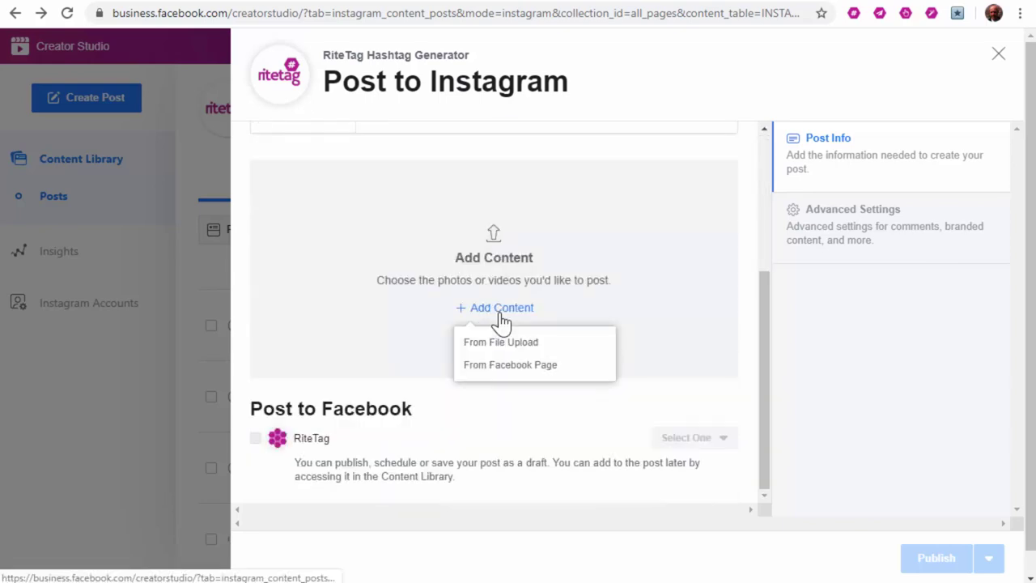
click(507, 343)
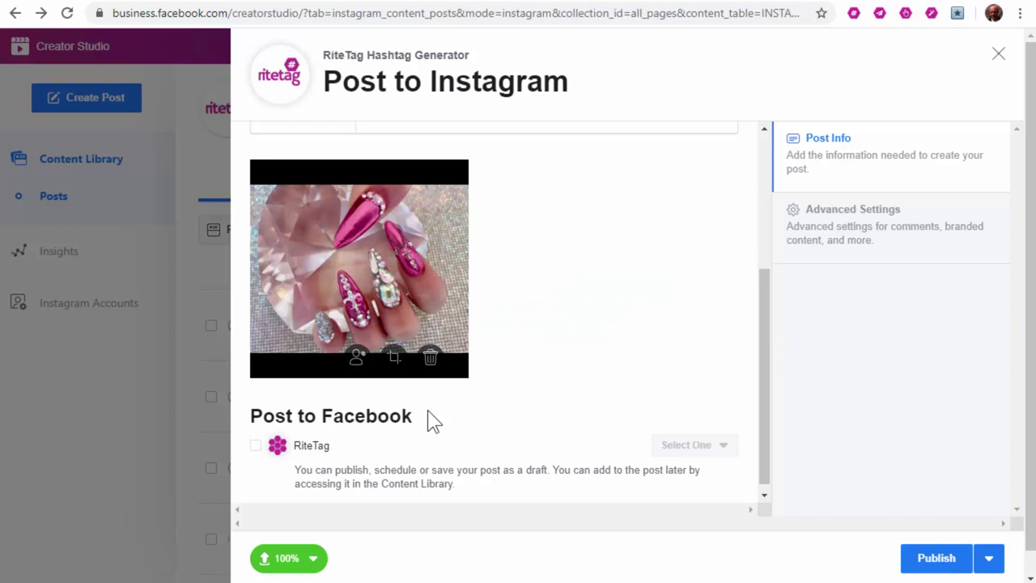
click(254, 445)
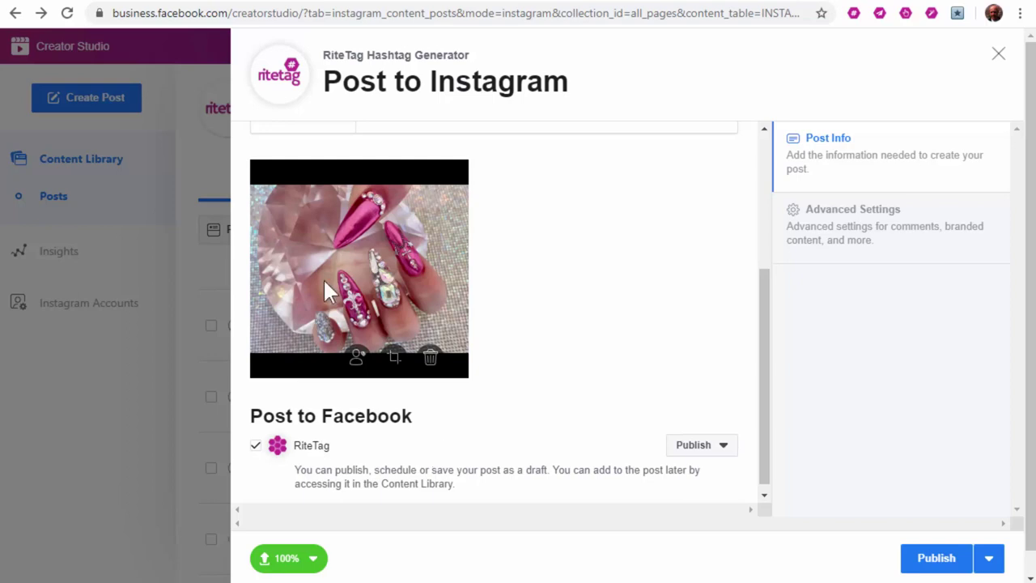
Generate hashtags for the uploaded nail photo and copy 27 of them, leaving out #hand and #nail
right_click(362, 236)
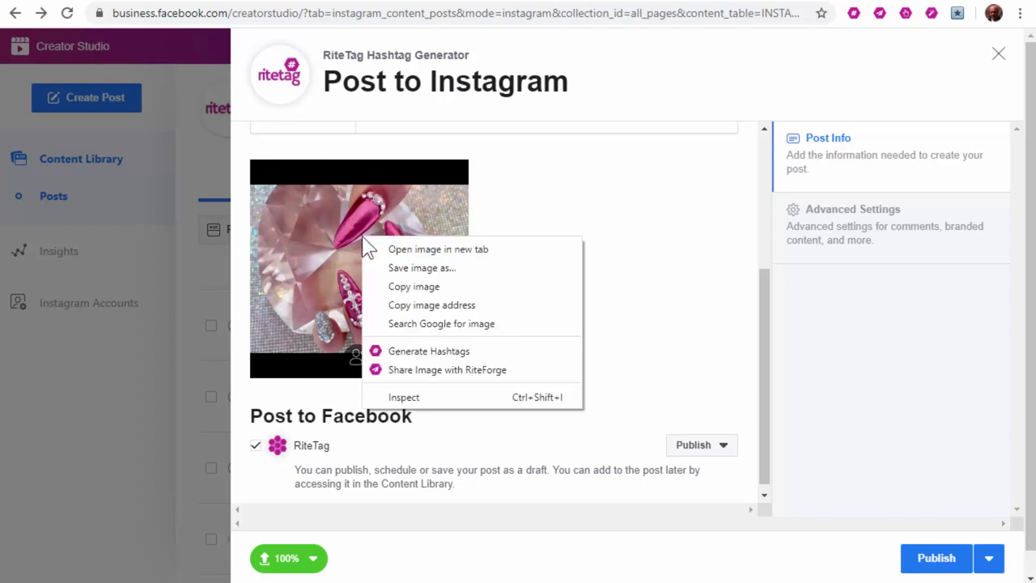
click(446, 351)
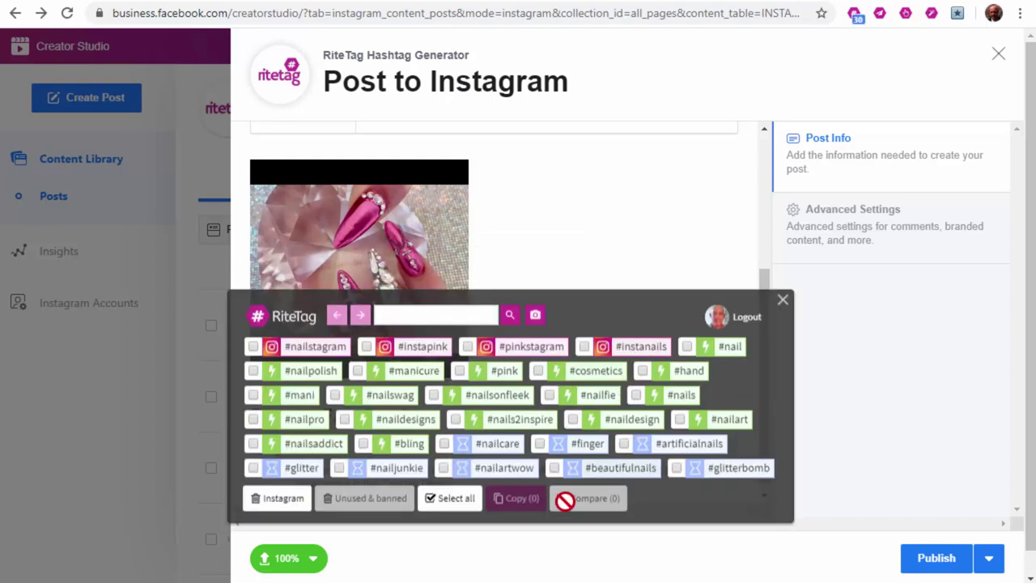
click(456, 499)
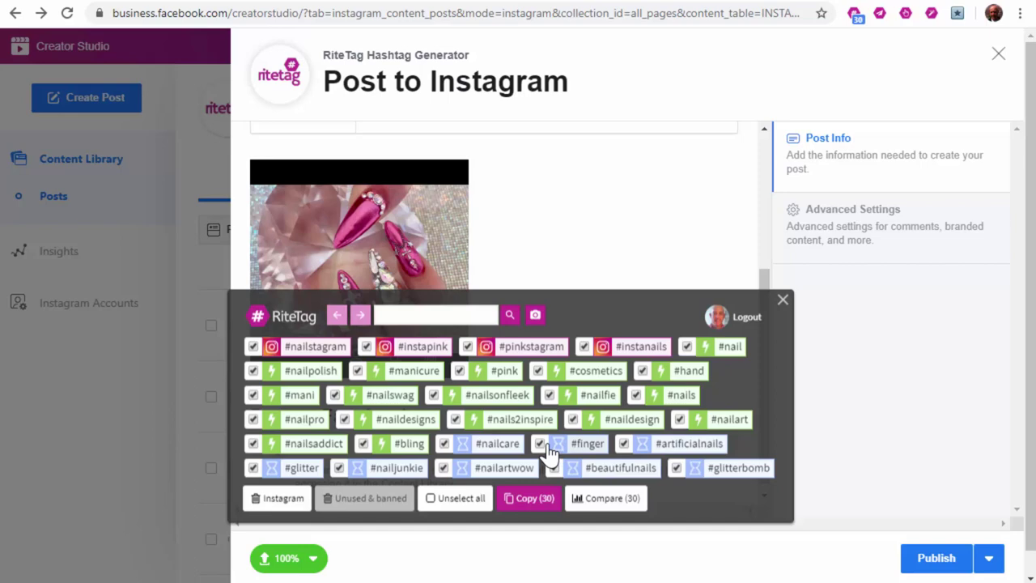
click(642, 370)
click(686, 346)
click(530, 498)
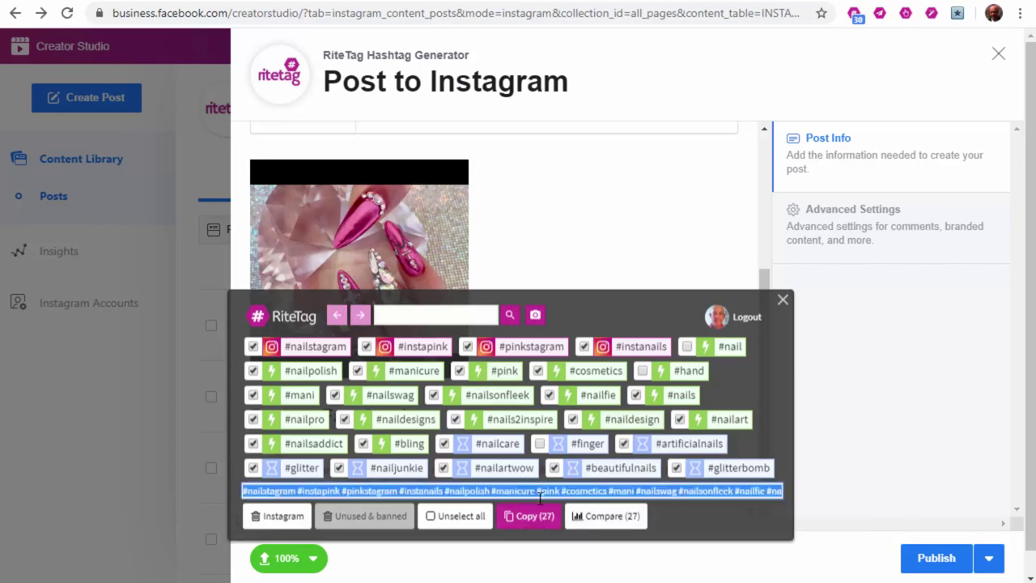
click(782, 302)
scroll(577, 340, up, 3)
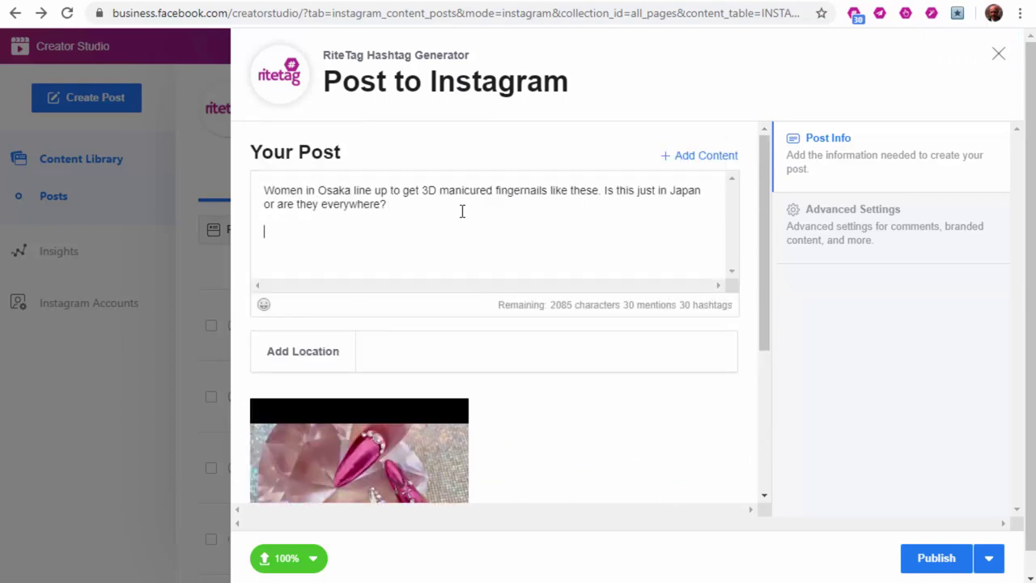
Paste the 27 hashtags under the caption, delete that block again, and publish the post
click(462, 211)
key(ctrl+v)
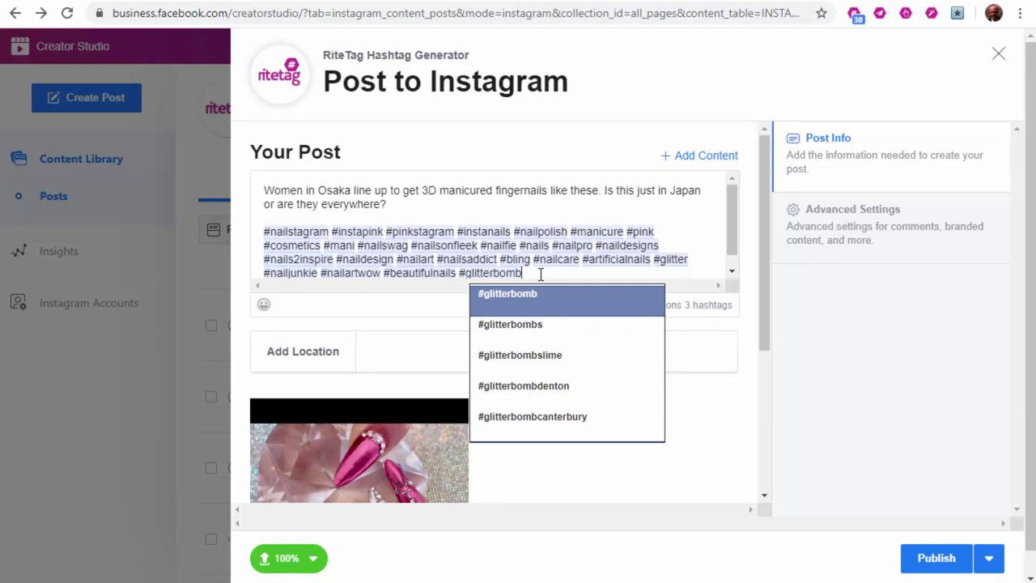
drag(540, 273, 261, 232)
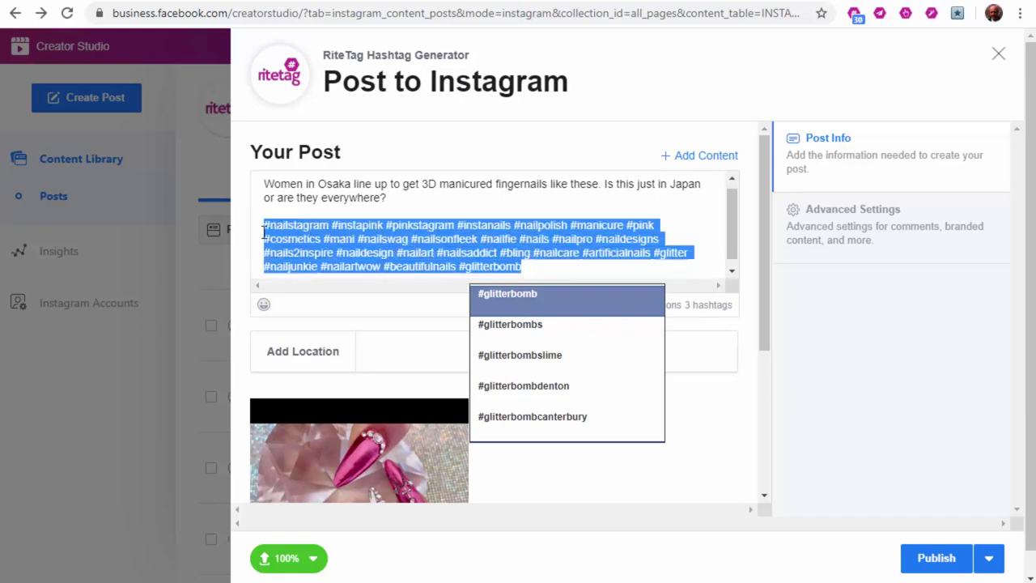
key(Delete)
click(933, 560)
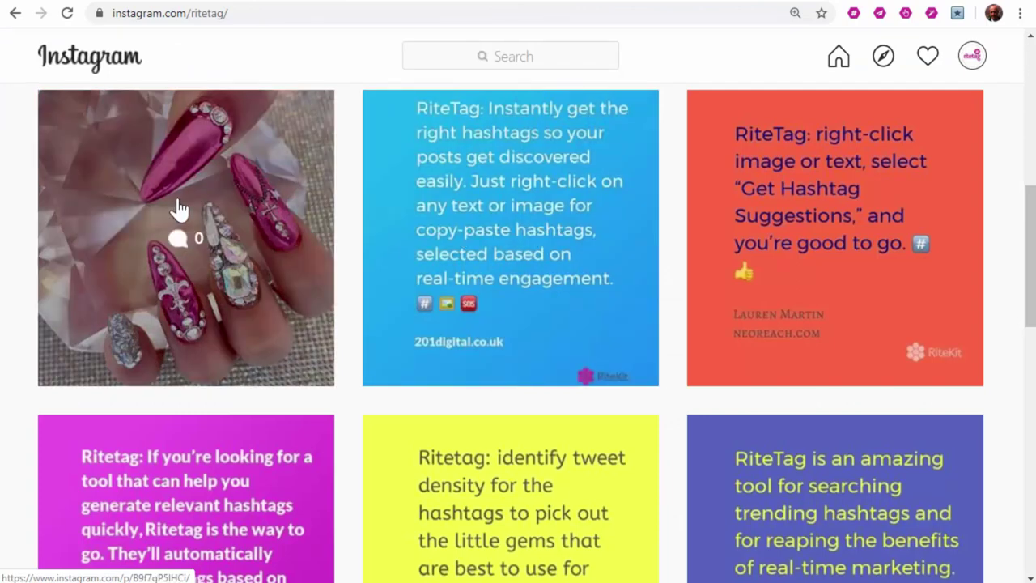
Paste the generated hashtag list as a comment on the newly published nail post
click(179, 210)
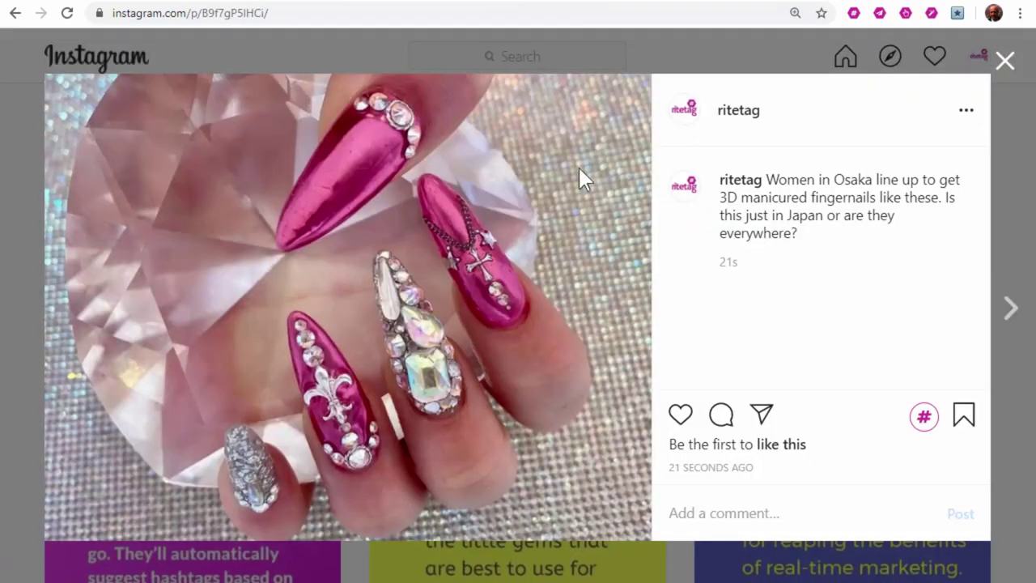
right_click(754, 510)
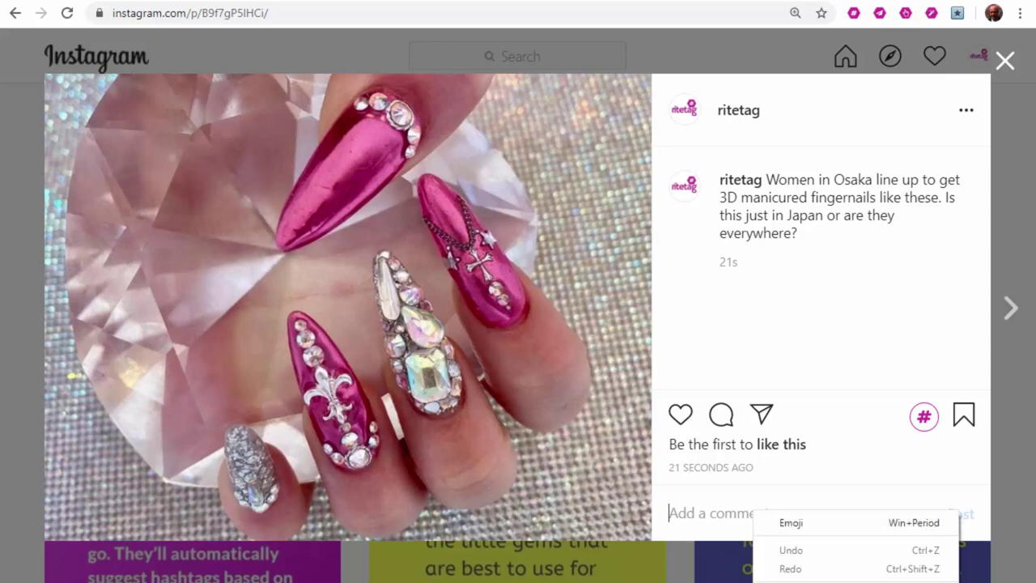
click(789, 580)
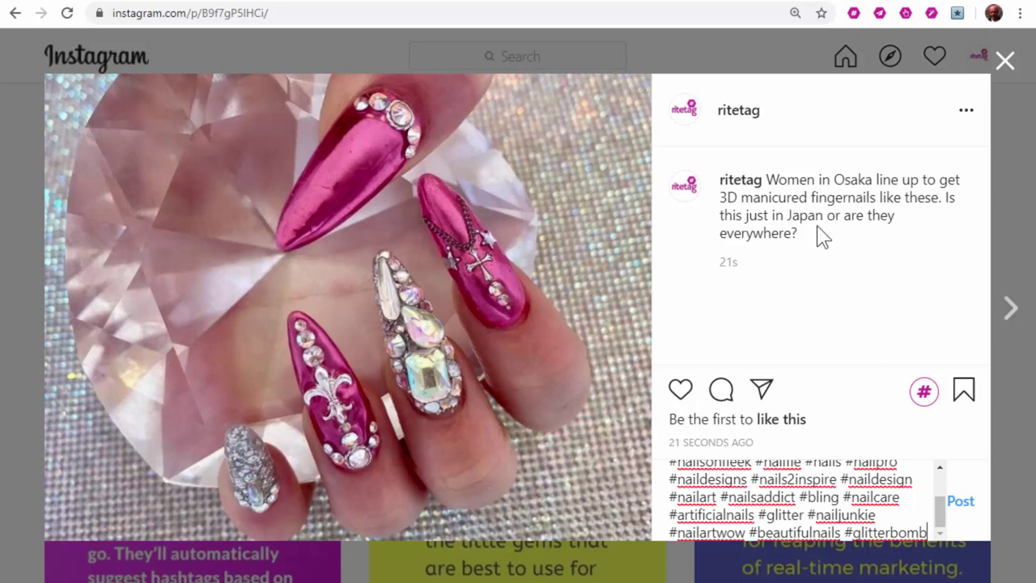
click(420, 2)
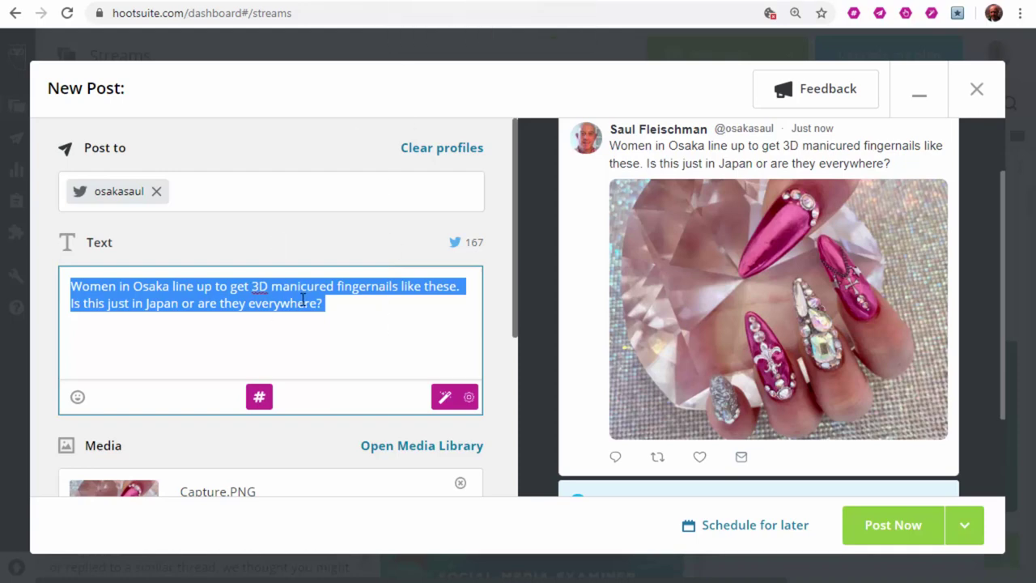
Generate RiteTag hashtags from the nail photo attached to the Hootsuite post
right_click(259, 293)
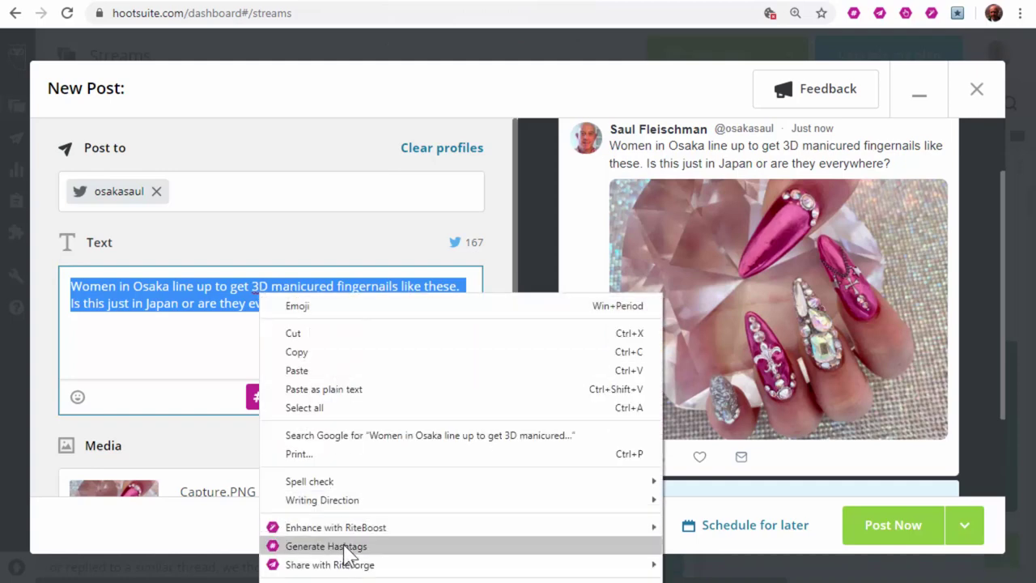
click(717, 246)
right_click(717, 247)
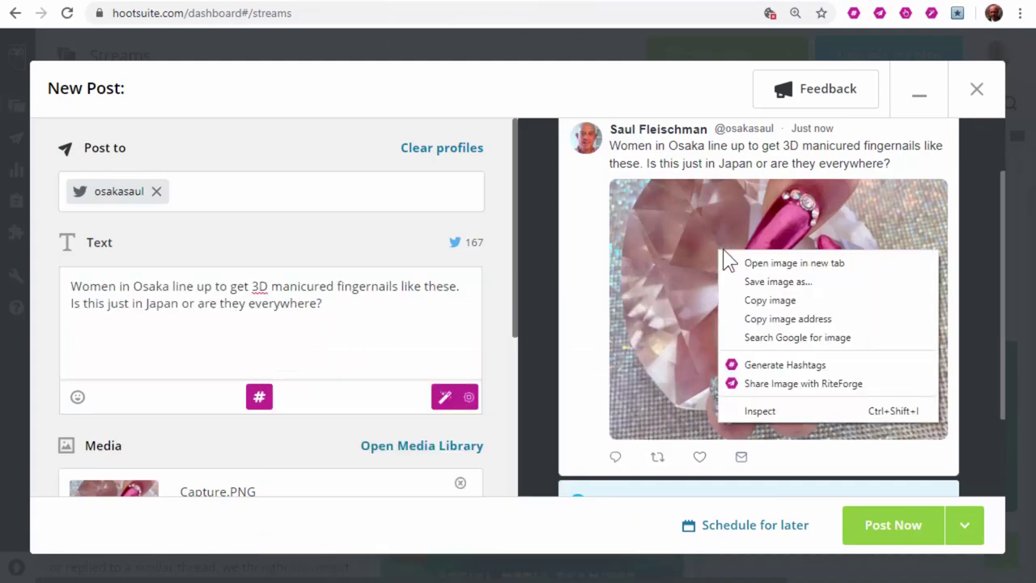
click(784, 364)
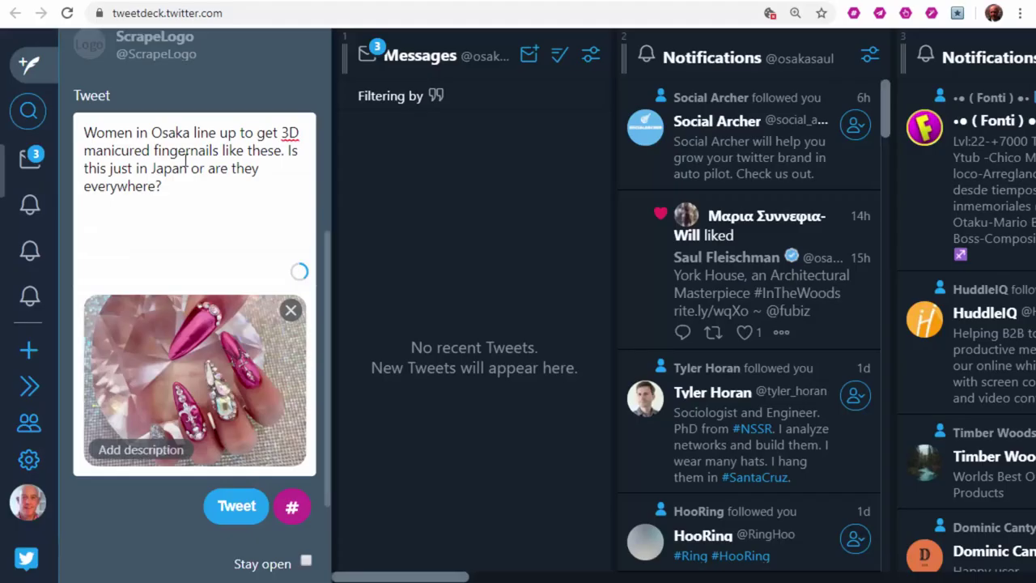
Select the full nail tweet text in TweetDeck and bring up its Generate Hashtags option
right_click(160, 347)
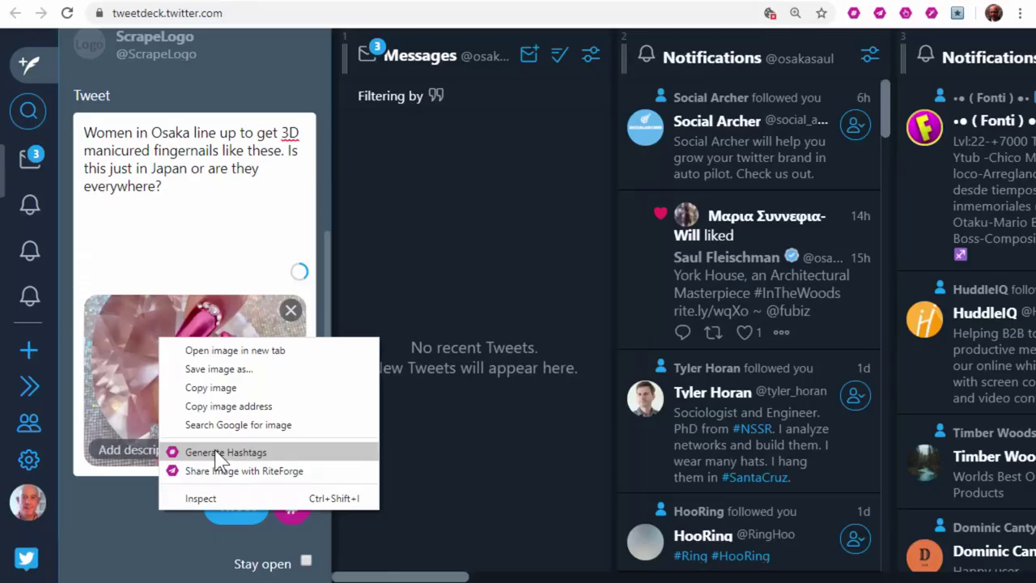
click(198, 152)
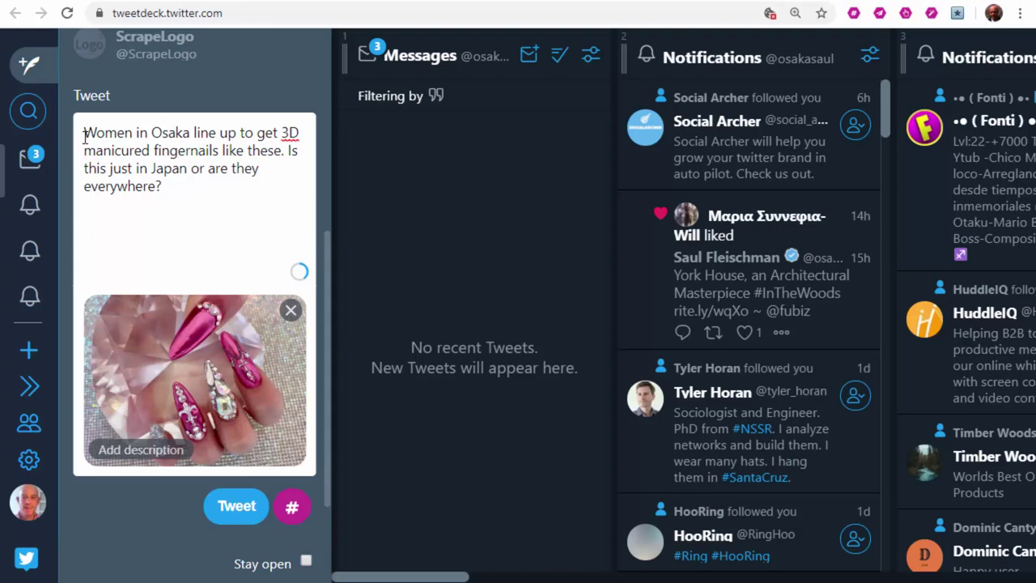
drag(89, 137, 248, 177)
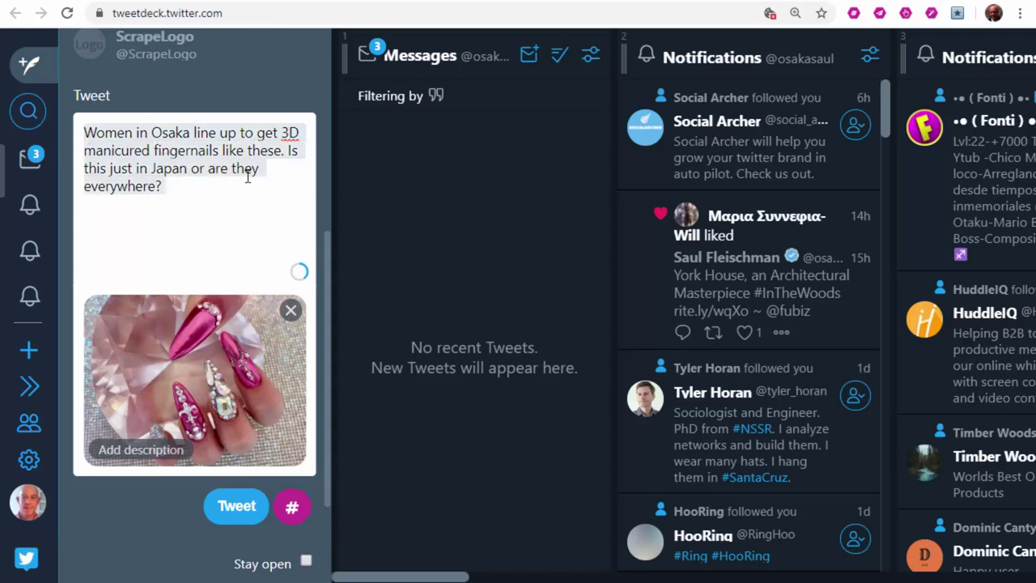
right_click(193, 155)
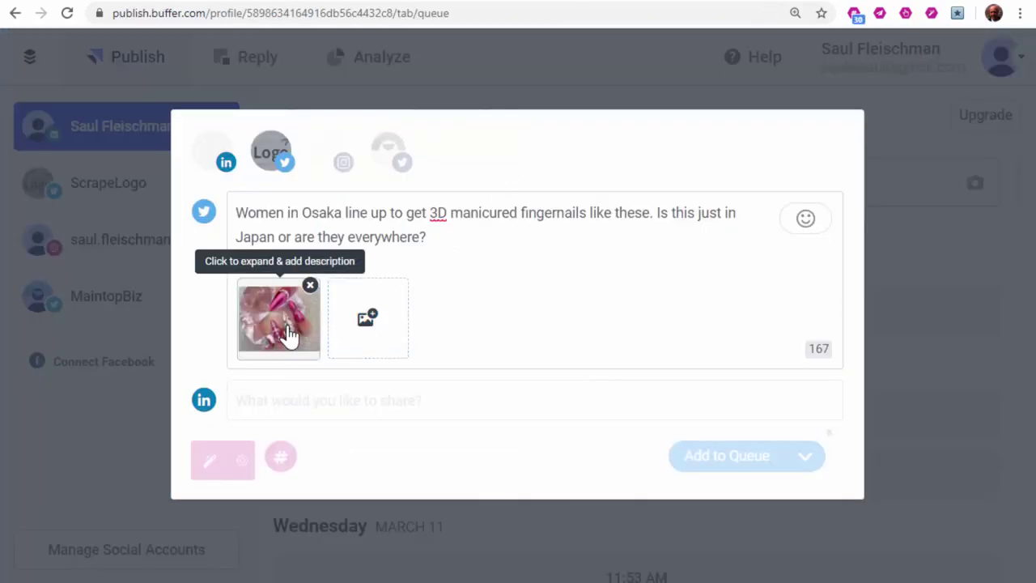
Generate RiteTag hashtags from Buffer's nail image thumbnail, then close the suggestions
right_click(288, 325)
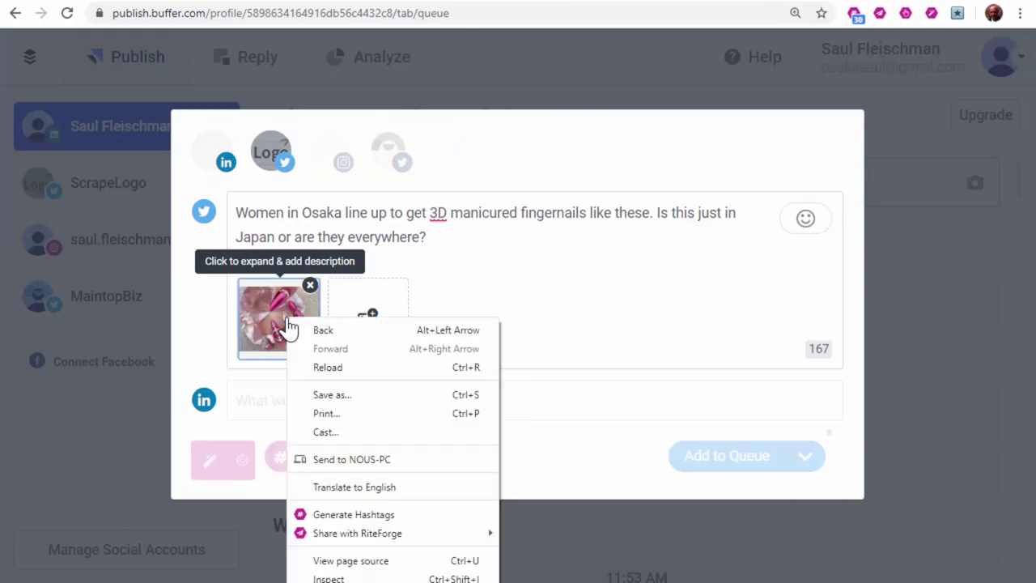
click(363, 515)
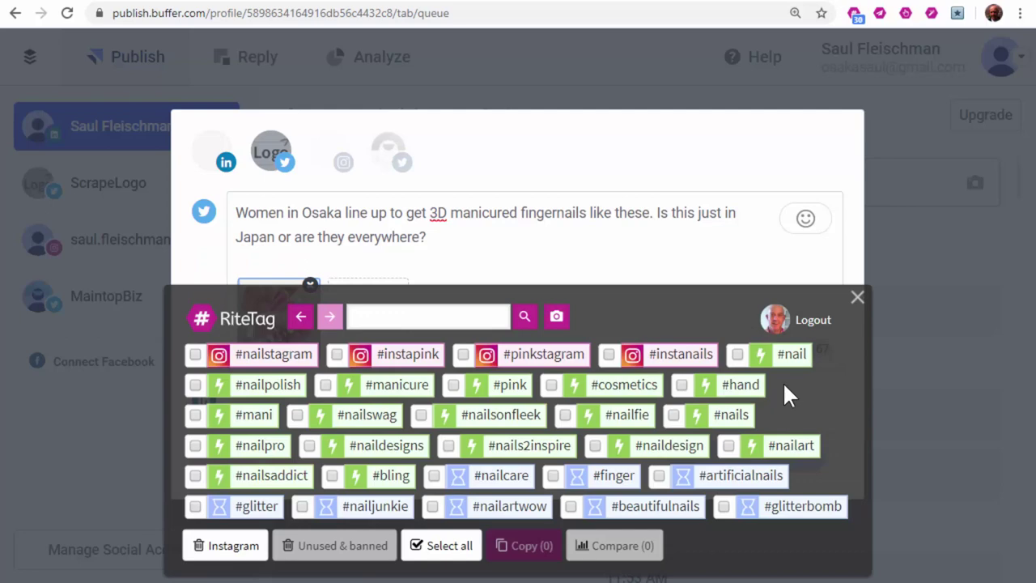
click(858, 298)
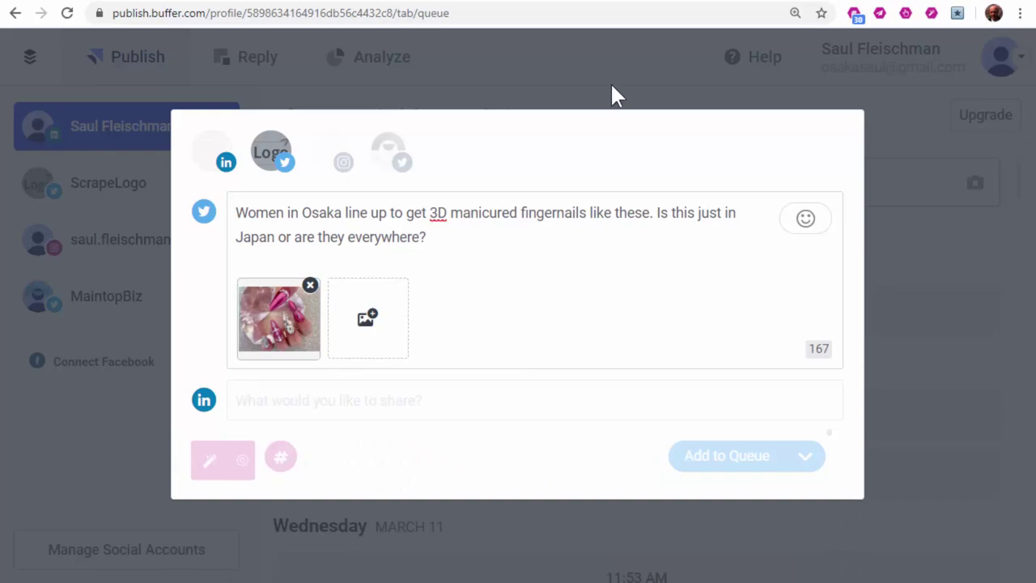
click(668, 3)
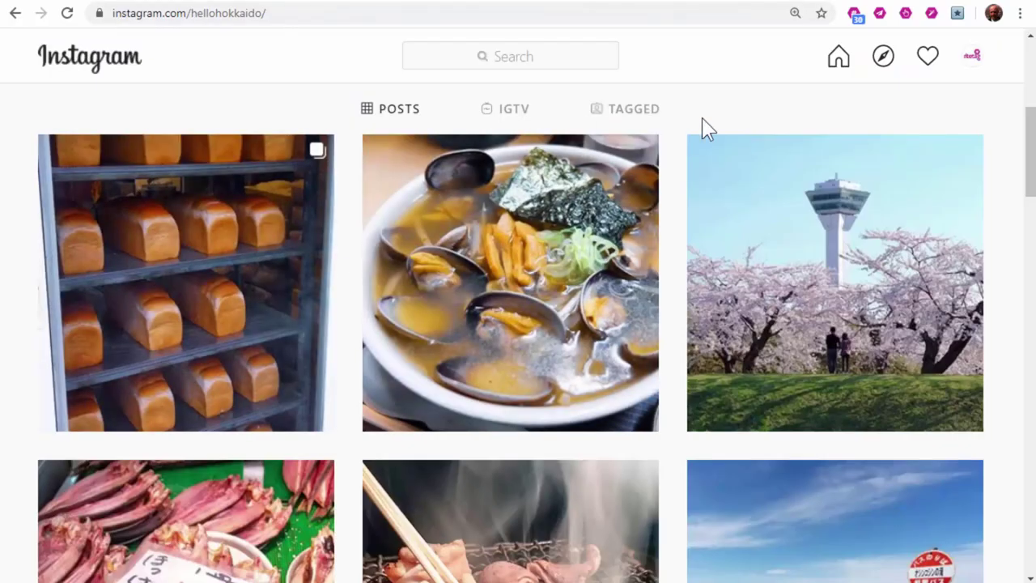
Copy 25 bread-post hashtags, excluding #interior, #homedecoration, #fantastic, #dish and #furniture
right_click(179, 218)
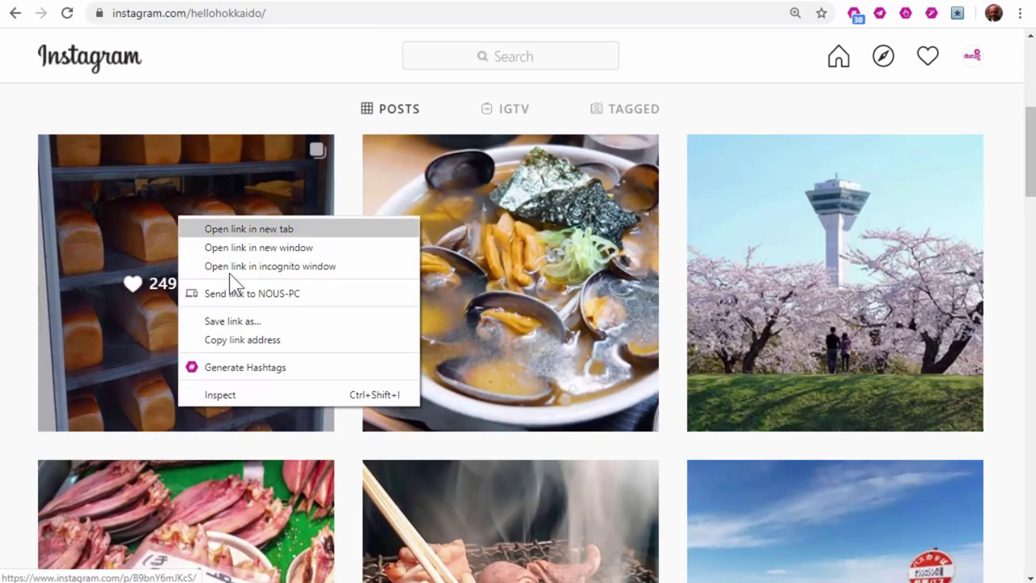
click(246, 368)
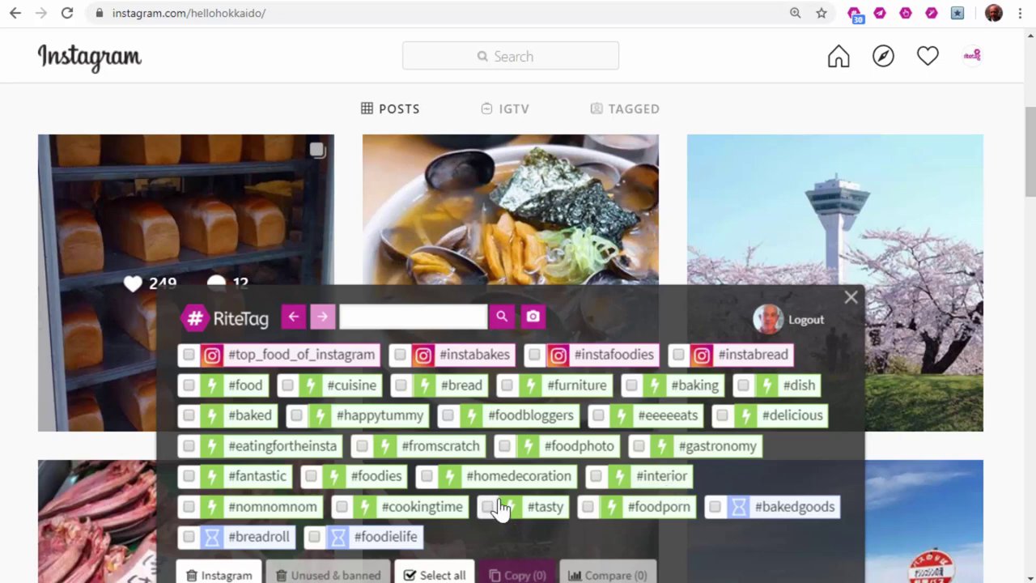
click(435, 575)
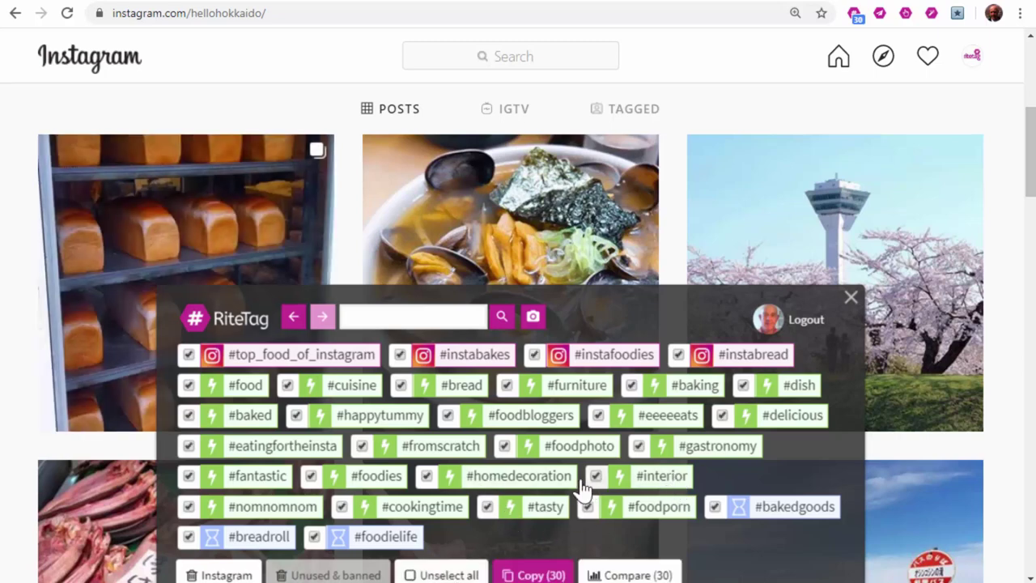
click(595, 476)
click(426, 476)
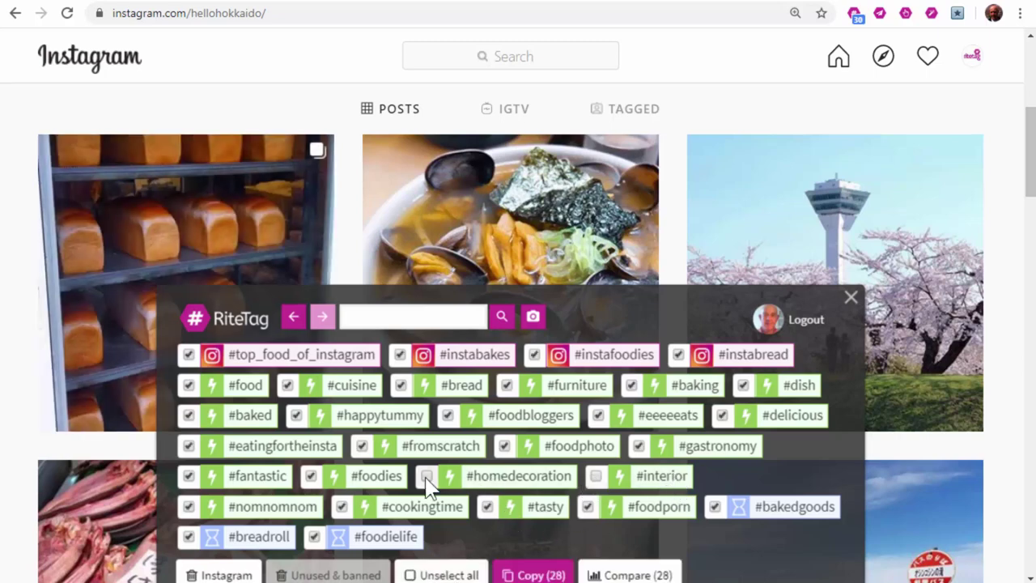
click(188, 476)
click(743, 385)
click(507, 385)
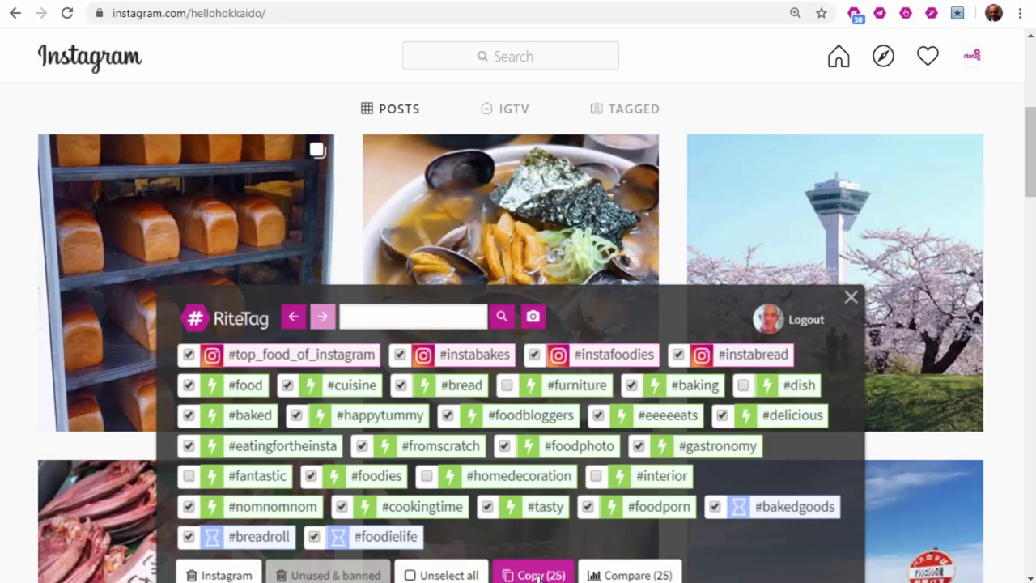
click(539, 575)
Paste the copied food hashtags into the bread post's comment box with Ctrl+V
click(175, 232)
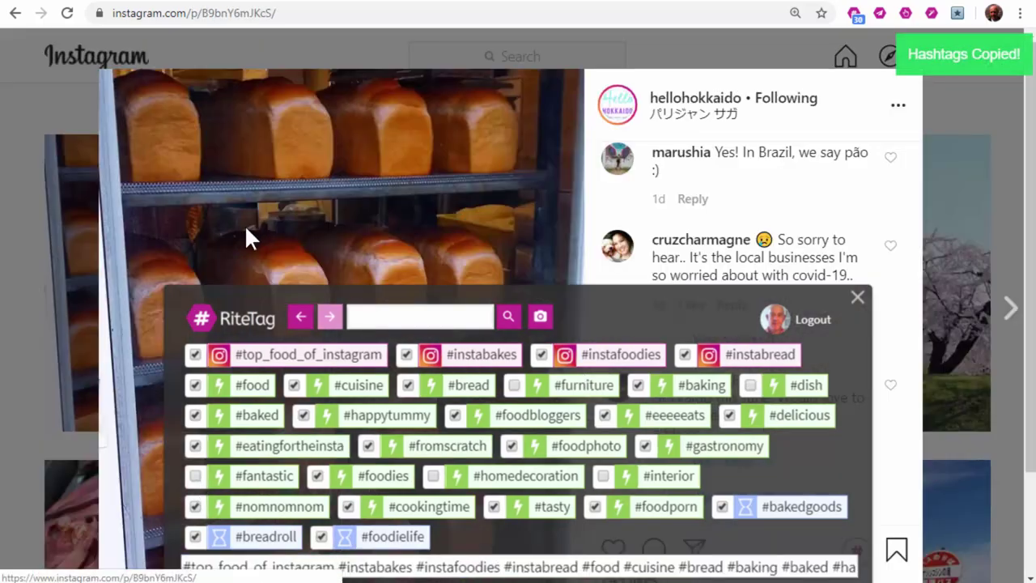
click(856, 298)
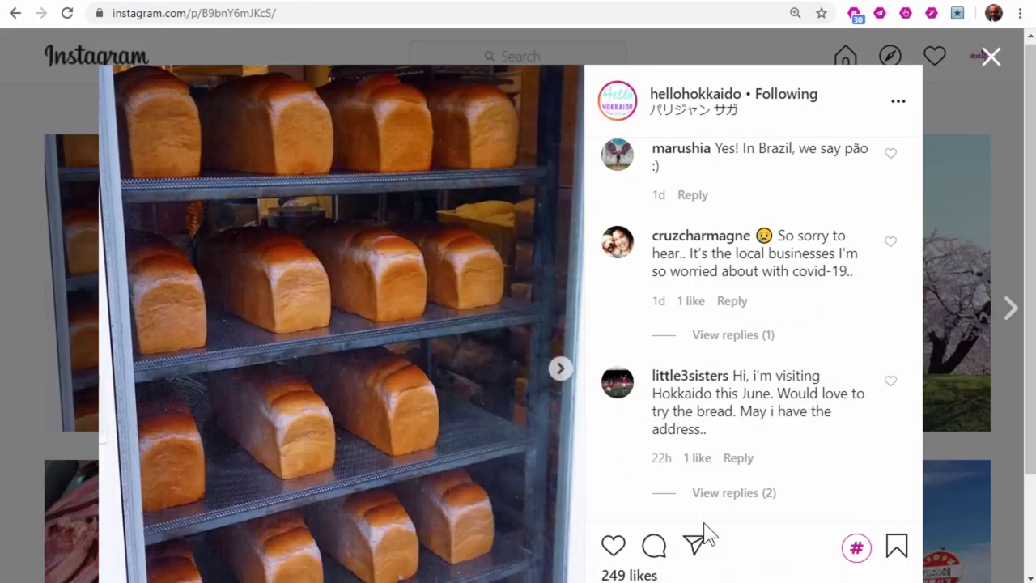
scroll(704, 518, down, 2)
right_click(674, 515)
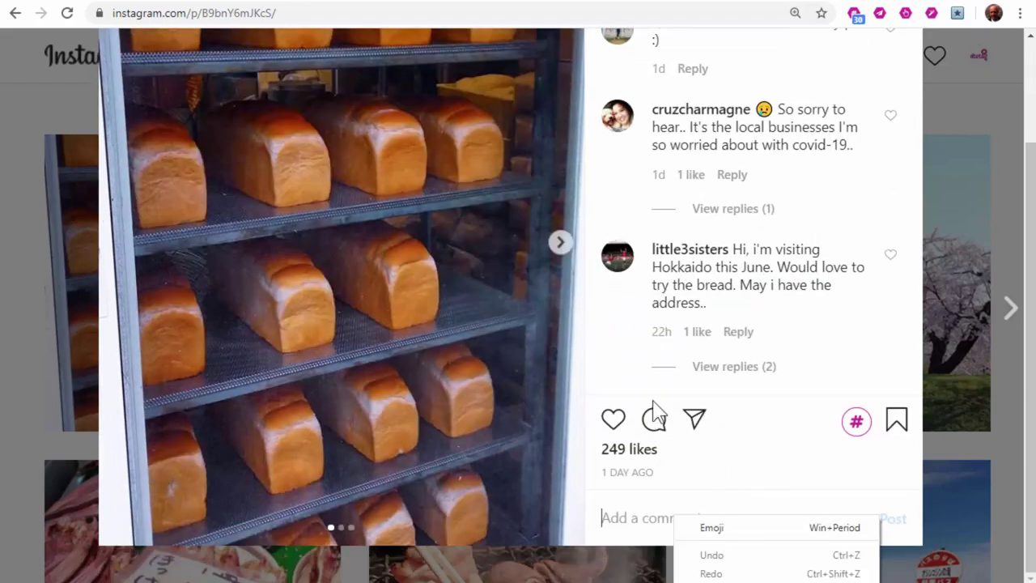
click(655, 417)
right_click(683, 512)
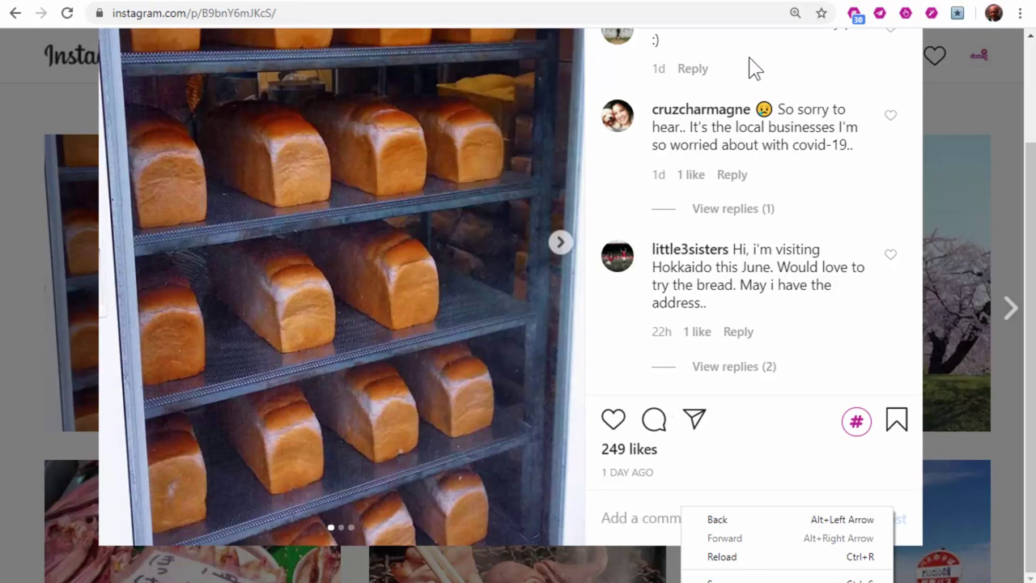
click(636, 519)
right_click(635, 519)
key(ctrl+v)
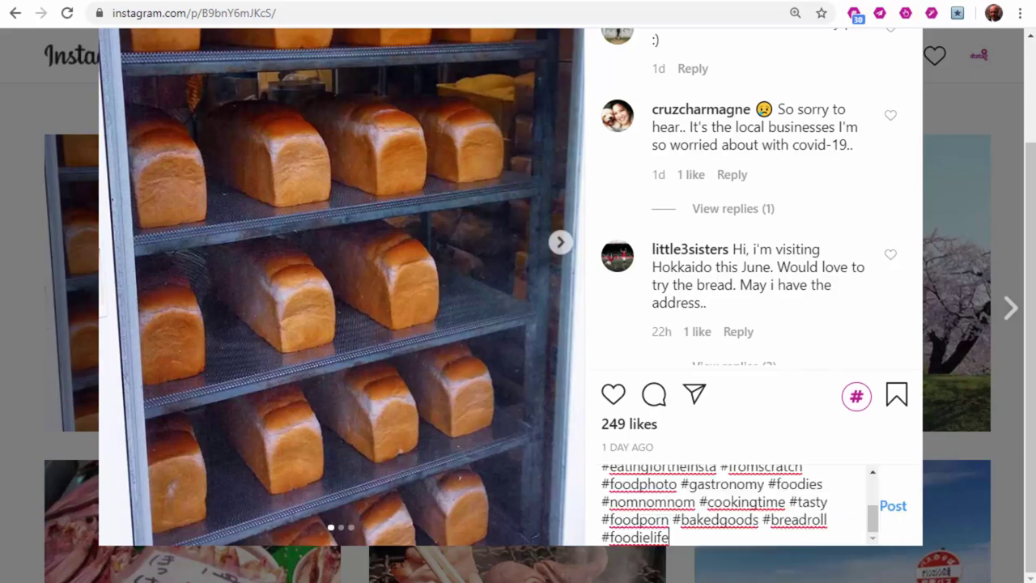
Generate RiteTag hashtag suggestions for the clam ramen post
click(982, 98)
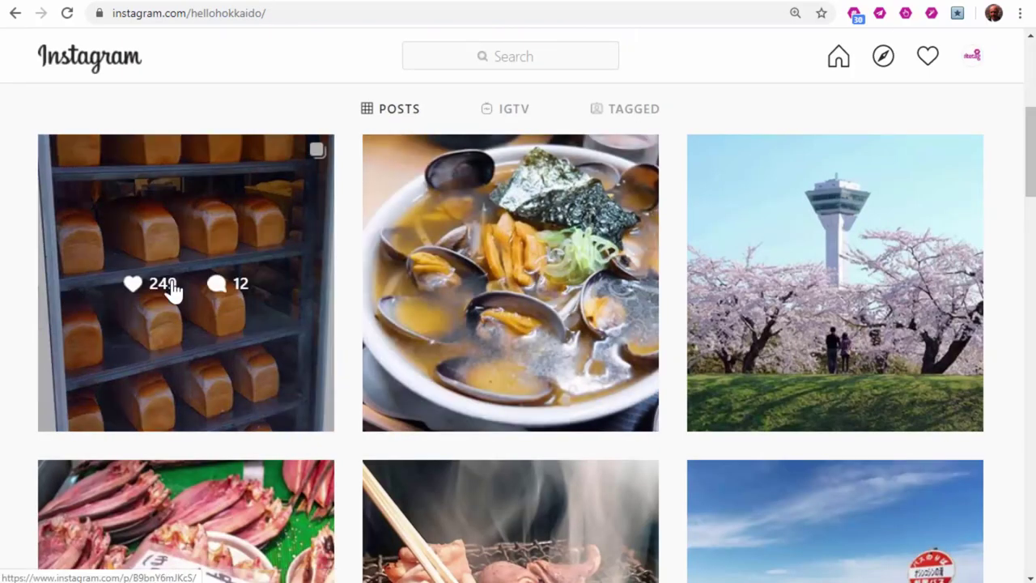
right_click(480, 208)
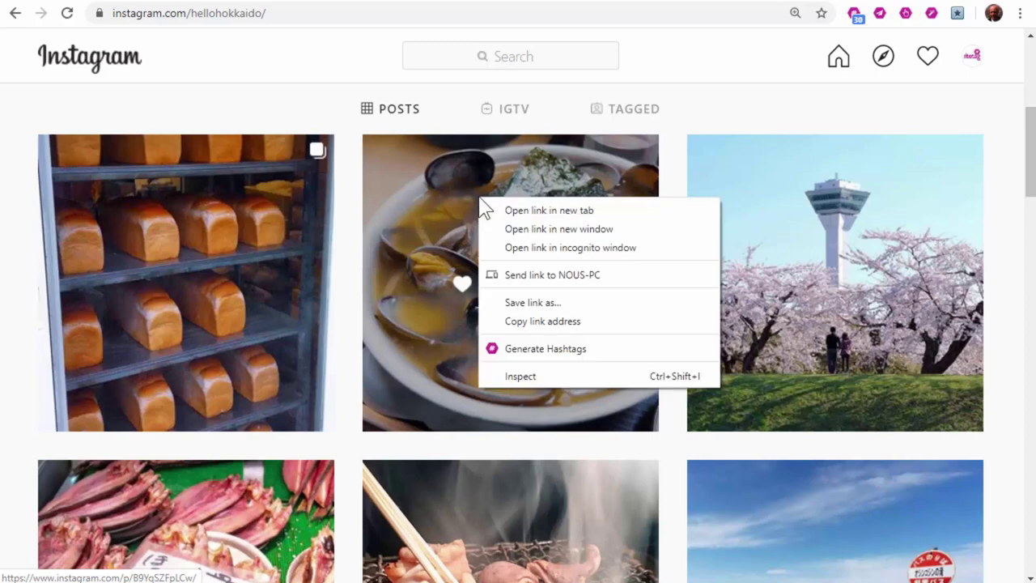
click(564, 352)
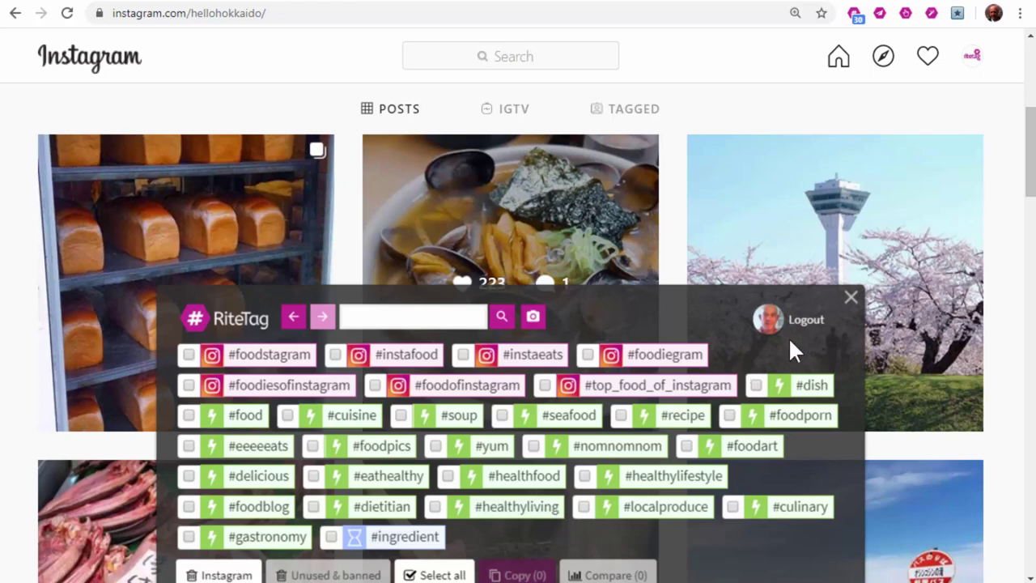
Generate hashtag suggestions for the grilled meat post further down the profile
click(851, 301)
scroll(705, 351, down, 4)
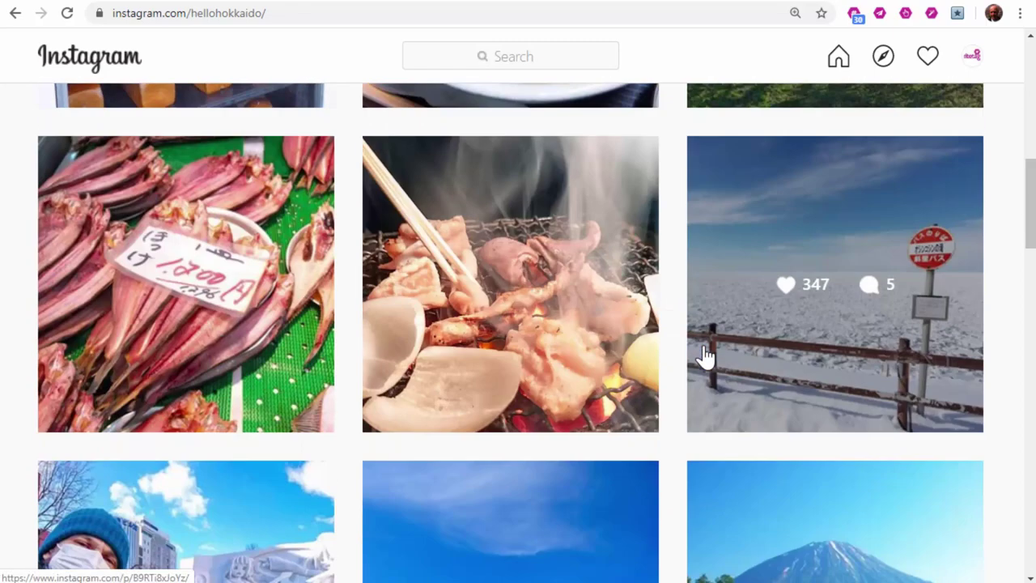
right_click(446, 174)
click(508, 323)
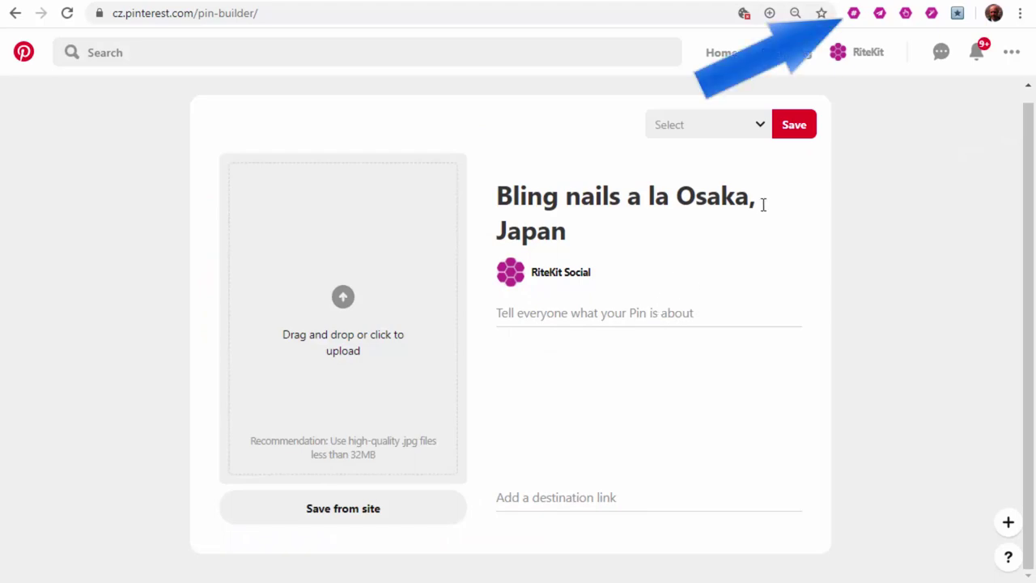
Generate RiteTag hashtags for the 'Bling nails a la Osaka, Japan' pin via the toolbar extension
click(854, 14)
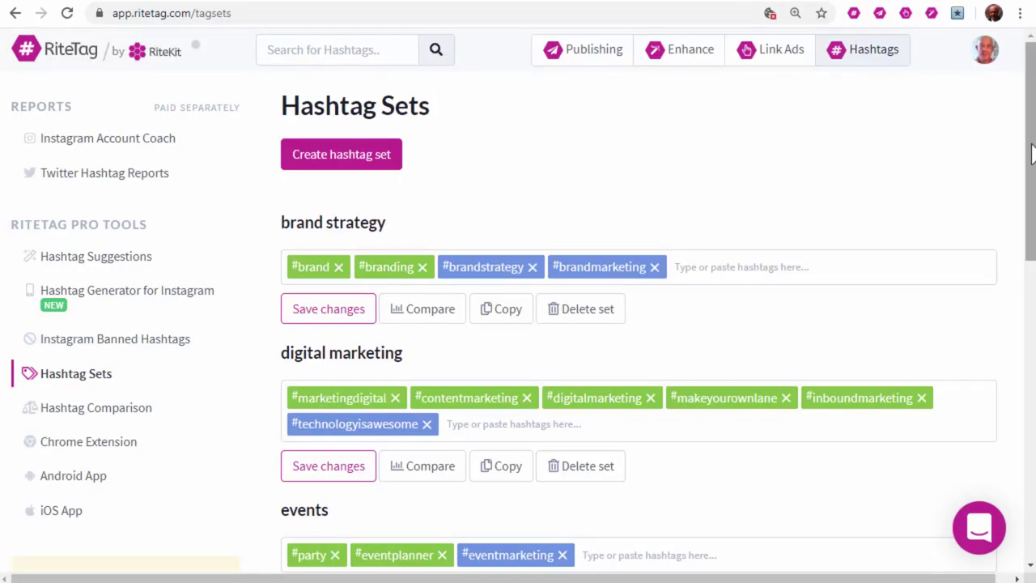
Scroll through the saved hashtag sets down to smm and back up
drag(1031, 148, 1021, 503)
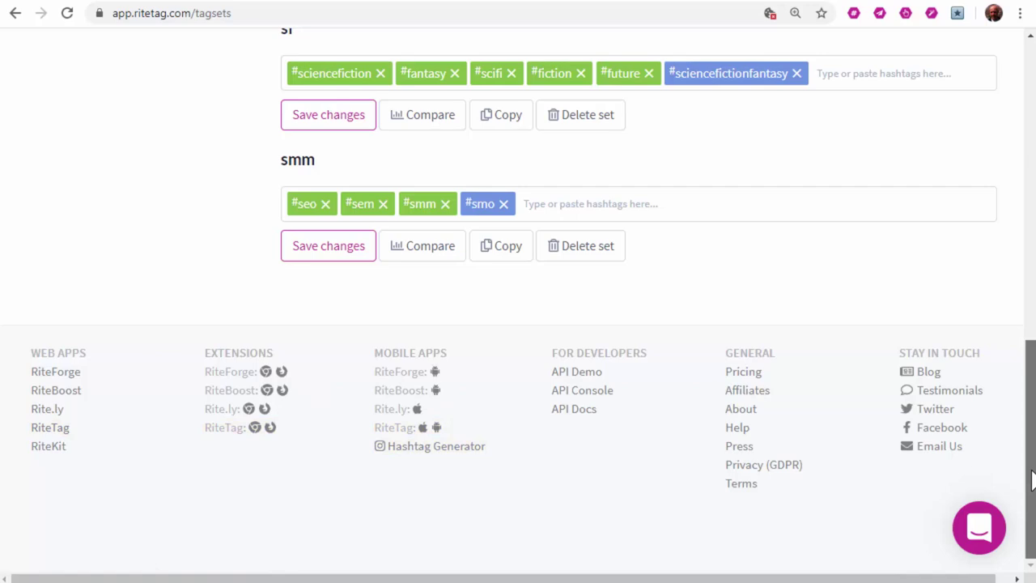
drag(1030, 479, 1030, 171)
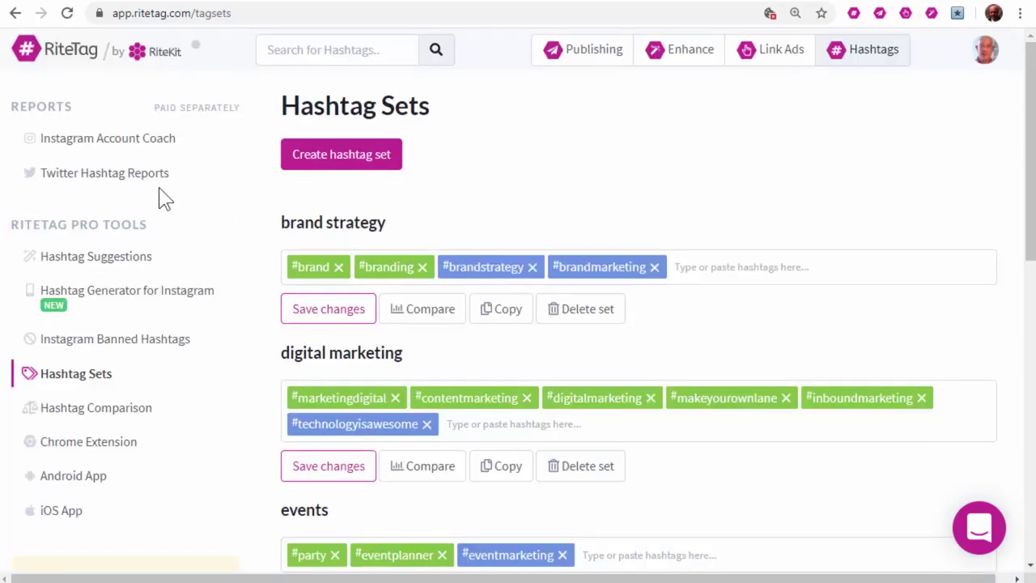
click(97, 185)
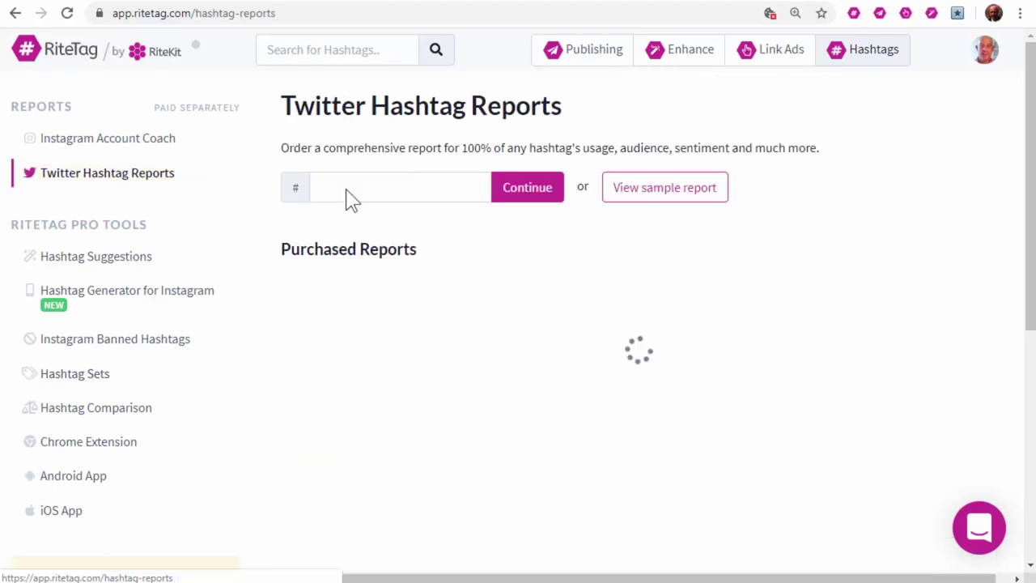
click(672, 199)
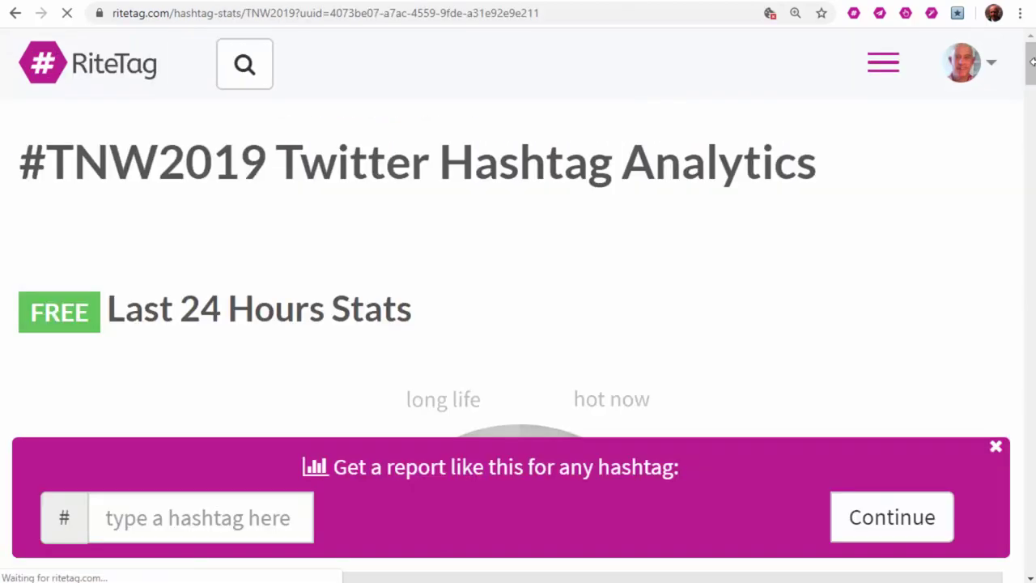
drag(1031, 89, 1030, 144)
scroll(1030, 144, down, 7)
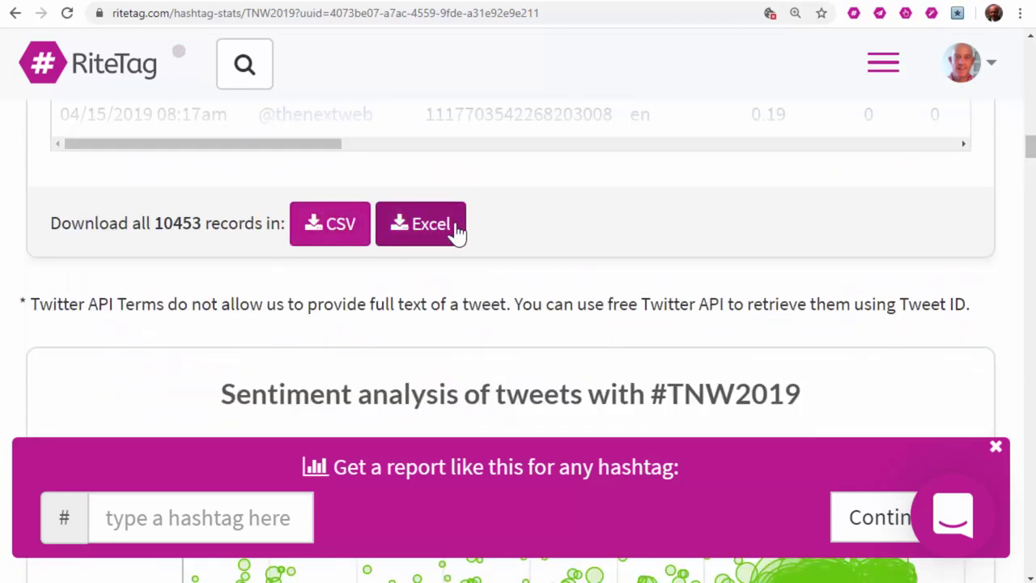
drag(1029, 151, 1026, 41)
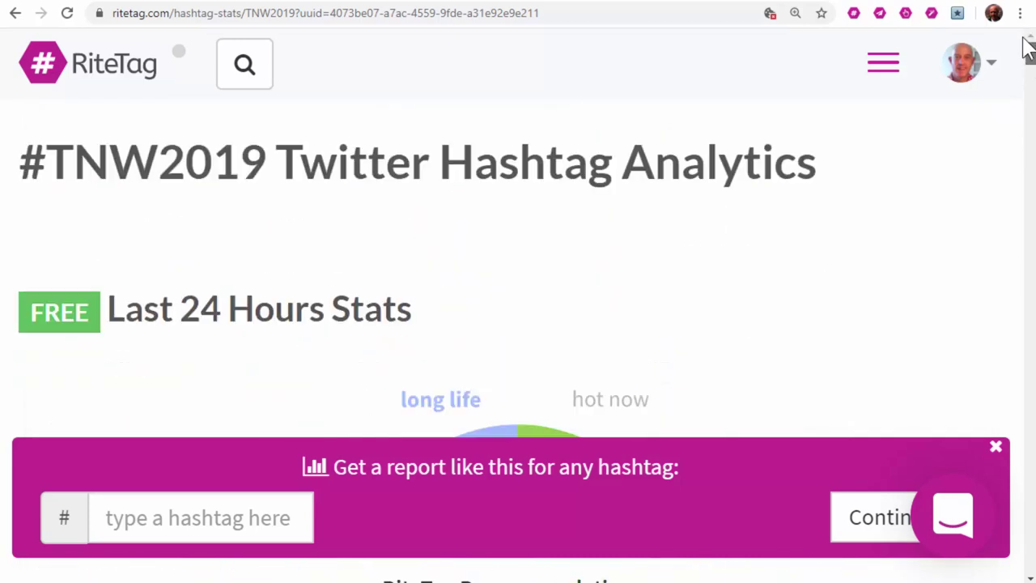
click(14, 16)
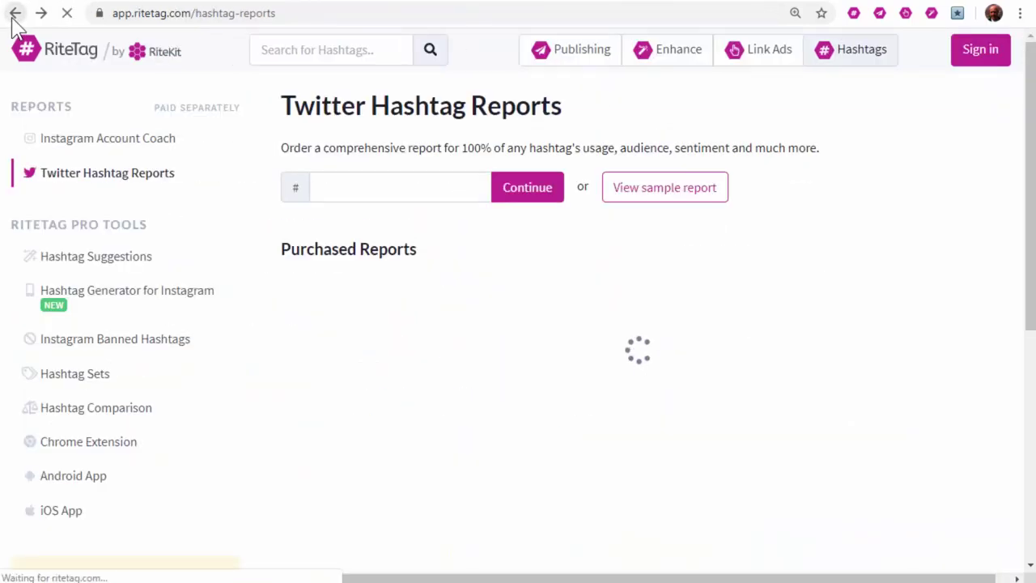
Open the sample Instagram Account Coach report and scroll through its hashtag and engagement insights
click(90, 141)
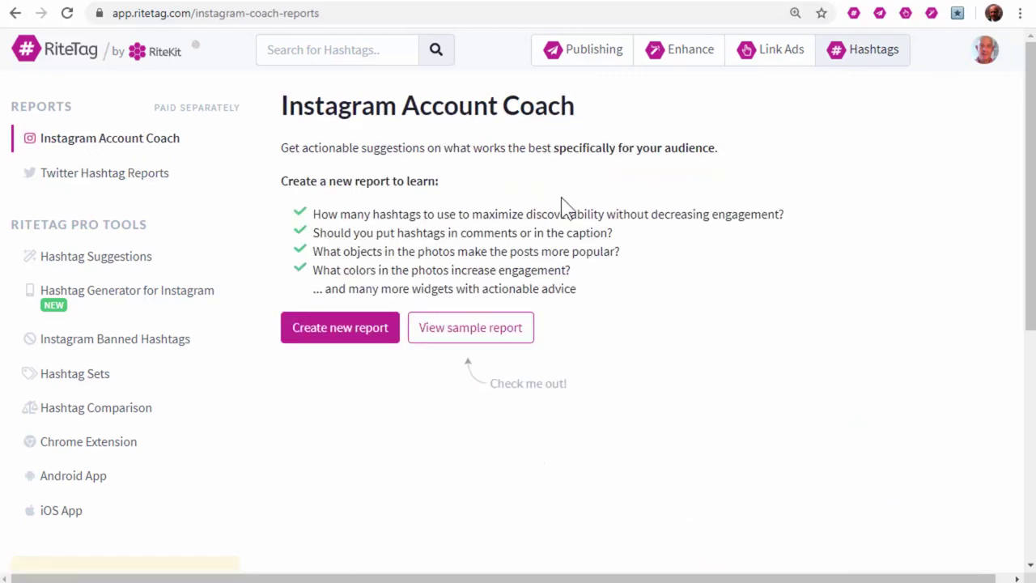
click(475, 332)
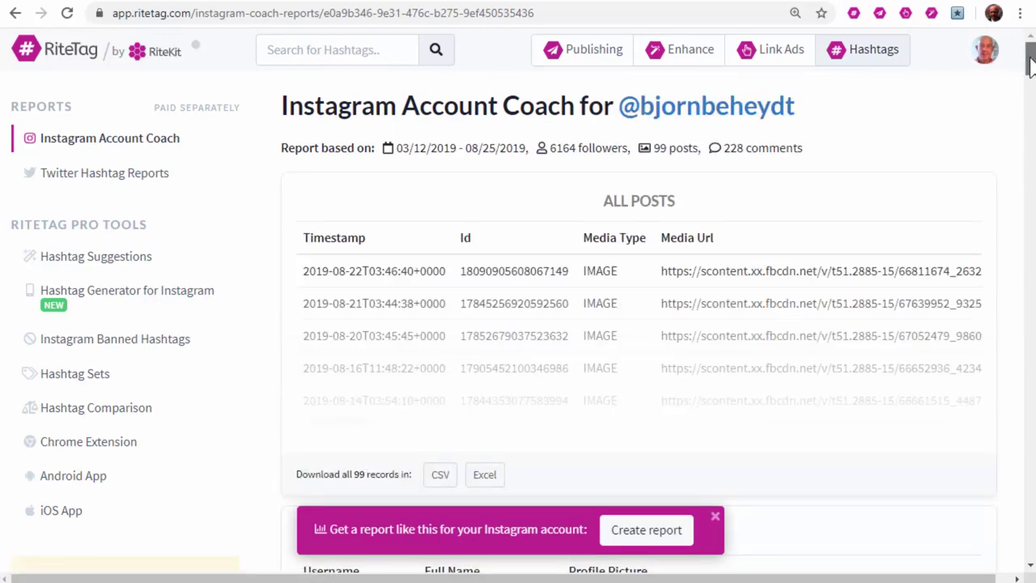
drag(1030, 67, 1031, 179)
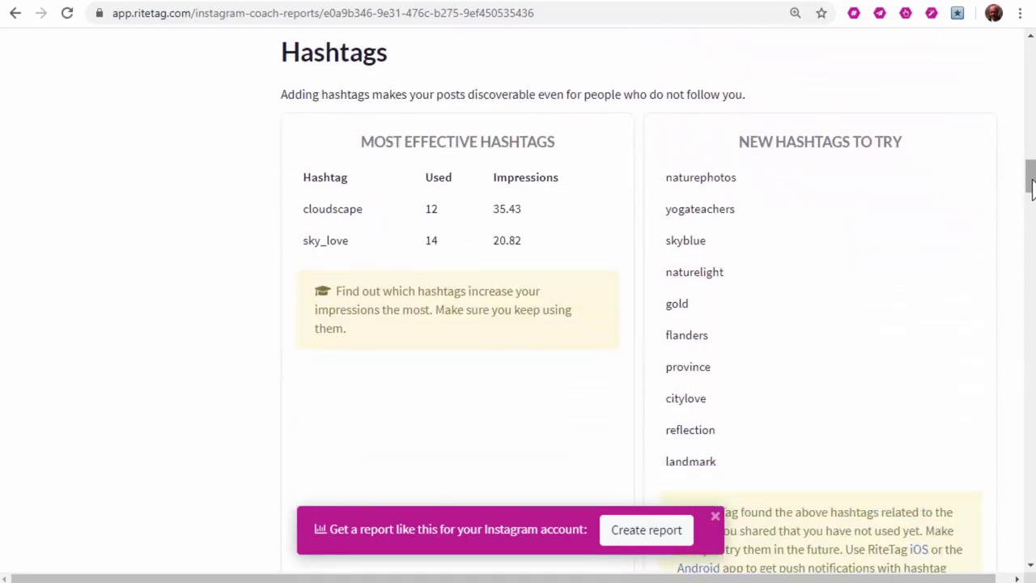
drag(1031, 180, 1033, 217)
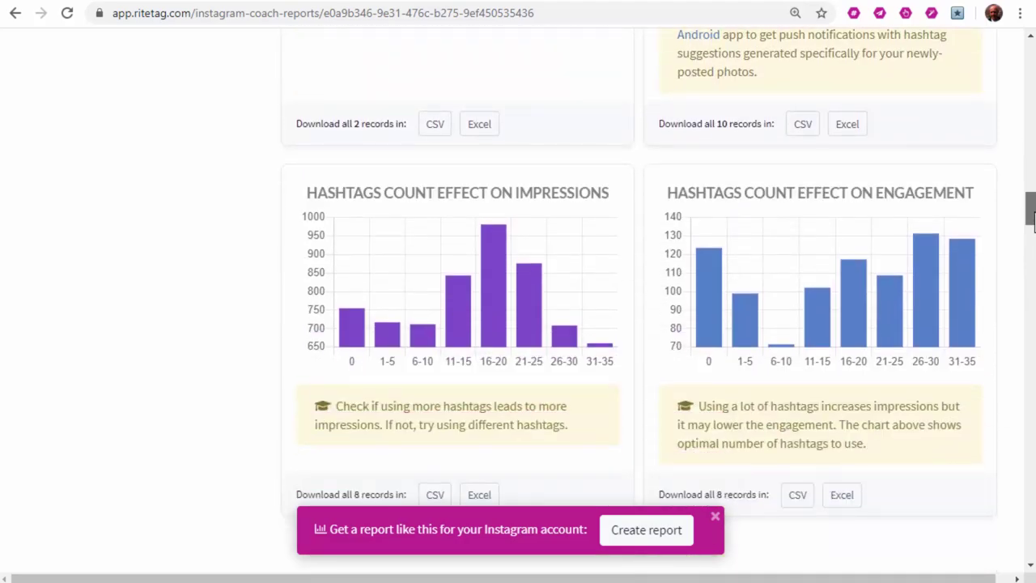
drag(1032, 222, 1027, 342)
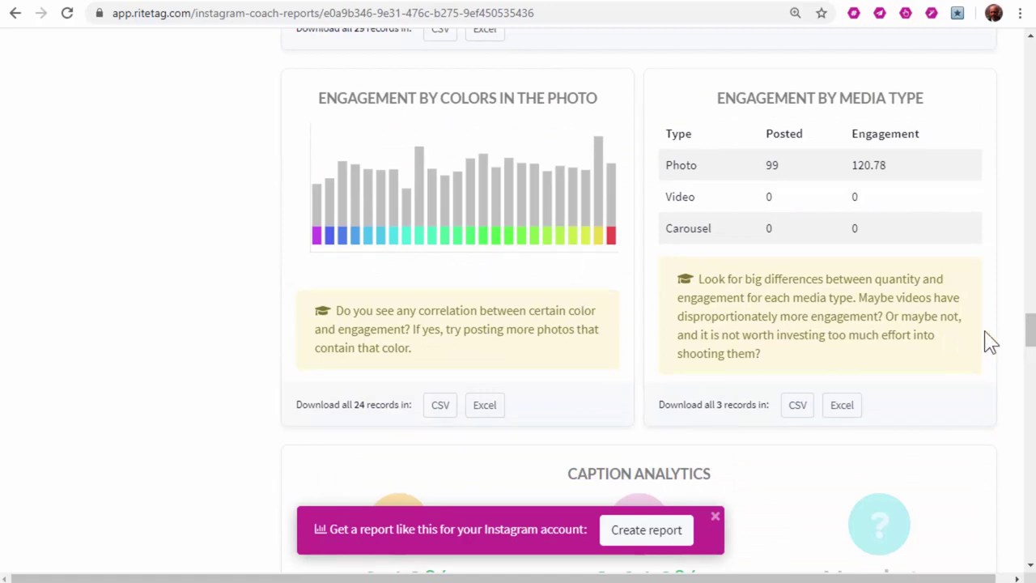
drag(1028, 340, 944, 112)
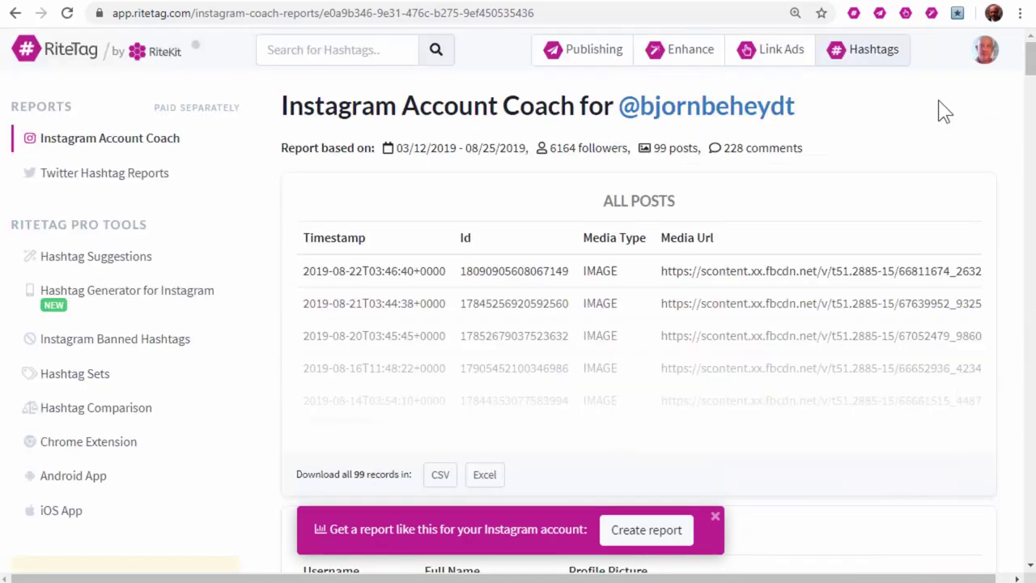
Return to the Hashtag Sets page showing the brand strategy, digital marketing and events sets
click(323, 49)
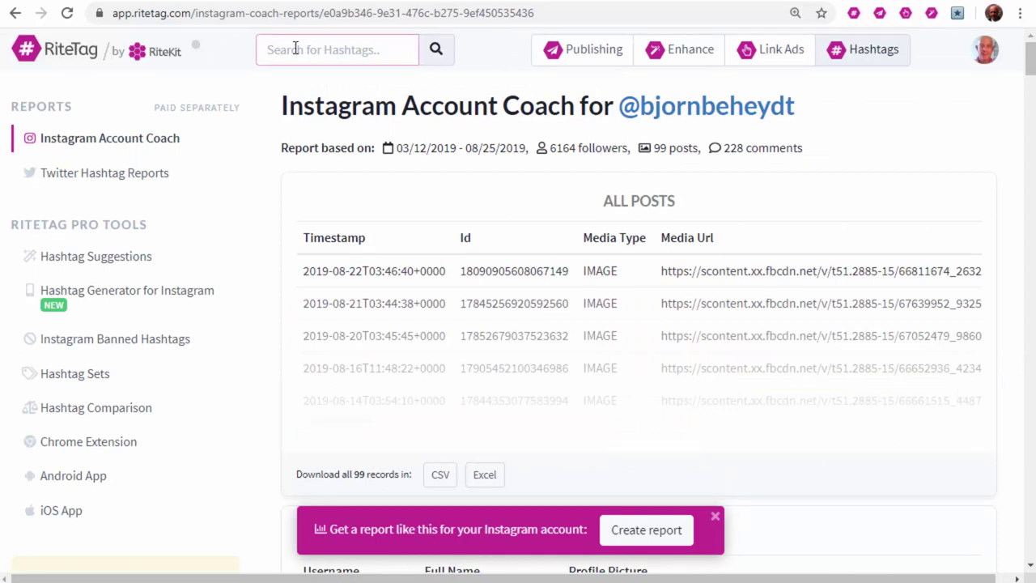
click(61, 382)
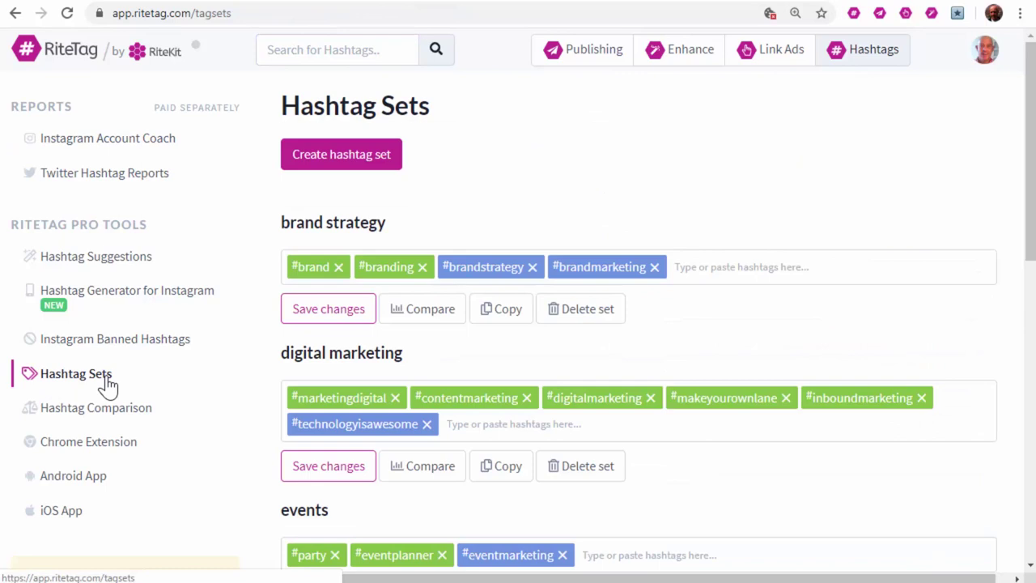